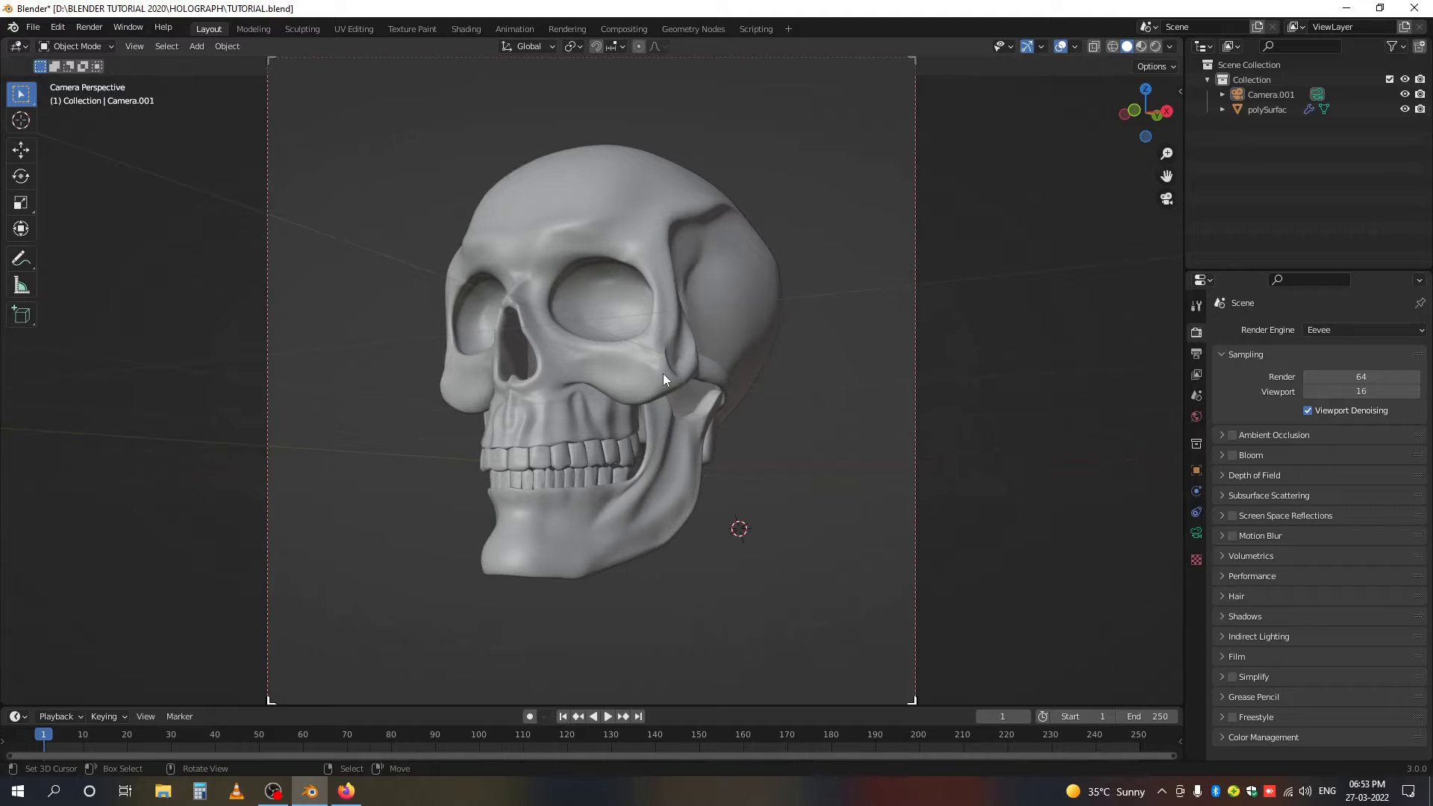
Examine the skull model and the camera placed in the scene from outside the camera view.
{"action": "scroll", "coordinate": [663, 373], "scroll_direction": "down", "scroll_amount": 3}
{"action": "middle_click_drag", "start_coordinate": [493, 415], "coordinate": [579, 445]}
{"action": "scroll", "coordinate": [580, 445], "scroll_direction": "down", "scroll_amount": 3}
{"action": "scroll", "coordinate": [427, 392], "scroll_direction": "up", "scroll_amount": 5}
{"action": "scroll", "coordinate": [586, 444], "scroll_direction": "down", "scroll_amount": 2}
{"action": "scroll", "coordinate": [450, 340], "scroll_direction": "up", "scroll_amount": 3}
{"action": "left_click", "coordinate": [403, 358]}
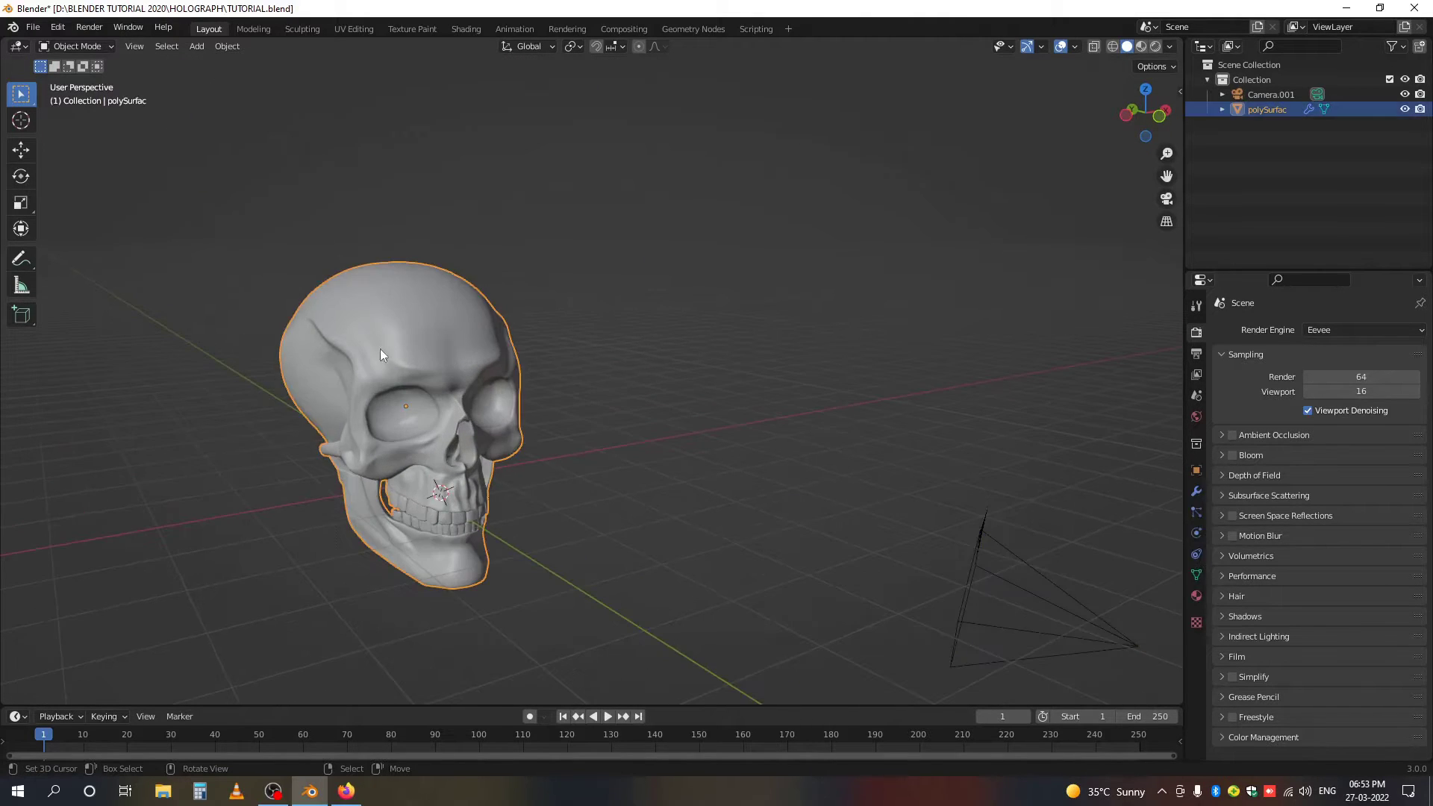
{"action": "scroll", "coordinate": [522, 437], "scroll_direction": "down", "scroll_amount": 3}
{"action": "scroll", "coordinate": [741, 478], "scroll_direction": "up", "scroll_amount": 2}
{"action": "left_click", "coordinate": [708, 504]}
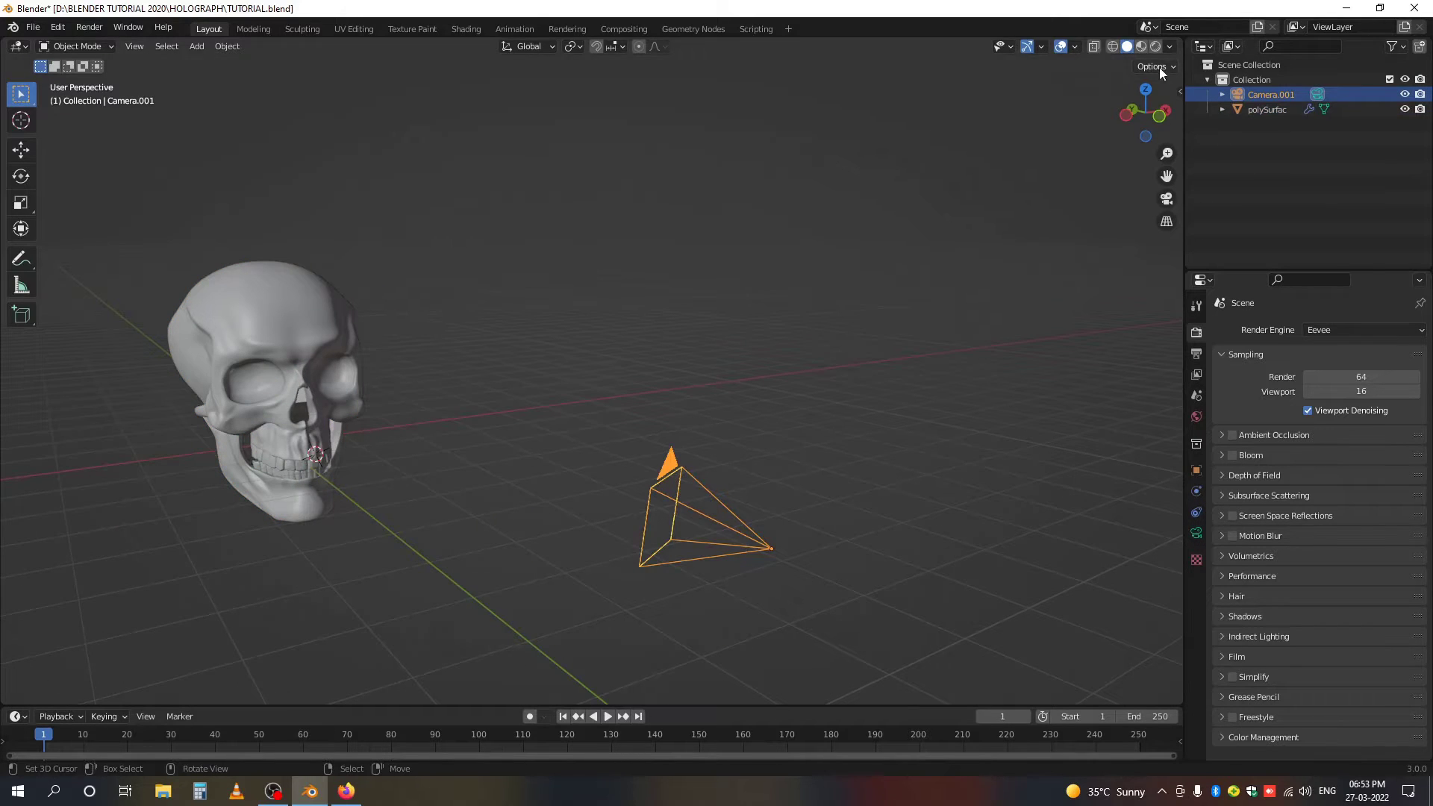
Show the scene in rendered shading through the camera, with Eevee as the render engine.
{"action": "left_click", "coordinate": [1155, 46]}
{"action": "left_click", "coordinate": [1347, 335]}
{"action": "left_click", "coordinate": [1323, 324]}
{"action": "key", "text": "KP_0"}
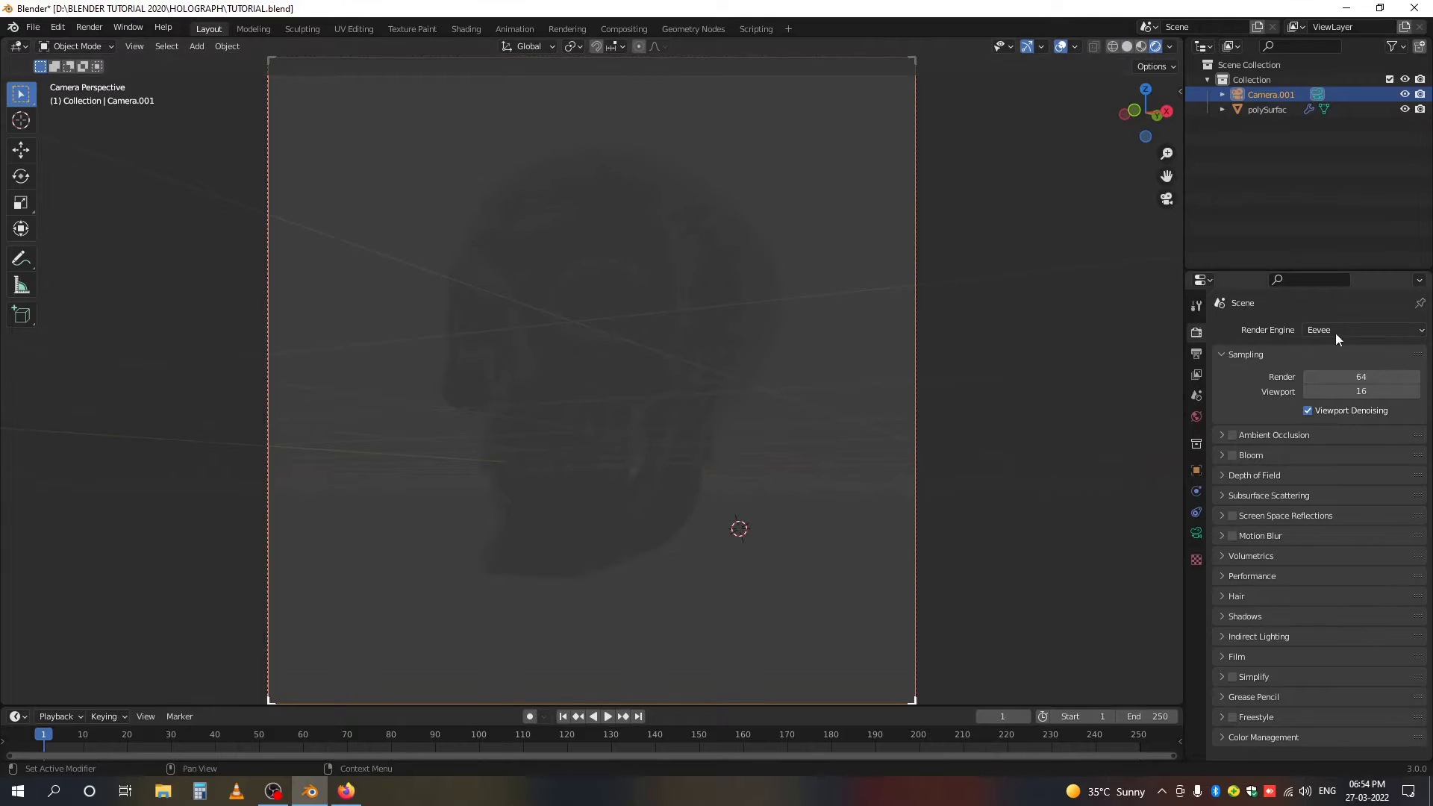
Enable Ambient Occlusion and Bloom, and choose Medium High Contrast as the colour management look.
{"action": "left_click", "coordinate": [1232, 436]}
{"action": "left_click", "coordinate": [1232, 456]}
{"action": "left_click", "coordinate": [1219, 739]}
{"action": "scroll", "coordinate": [1329, 694], "scroll_direction": "down", "scroll_amount": 4}
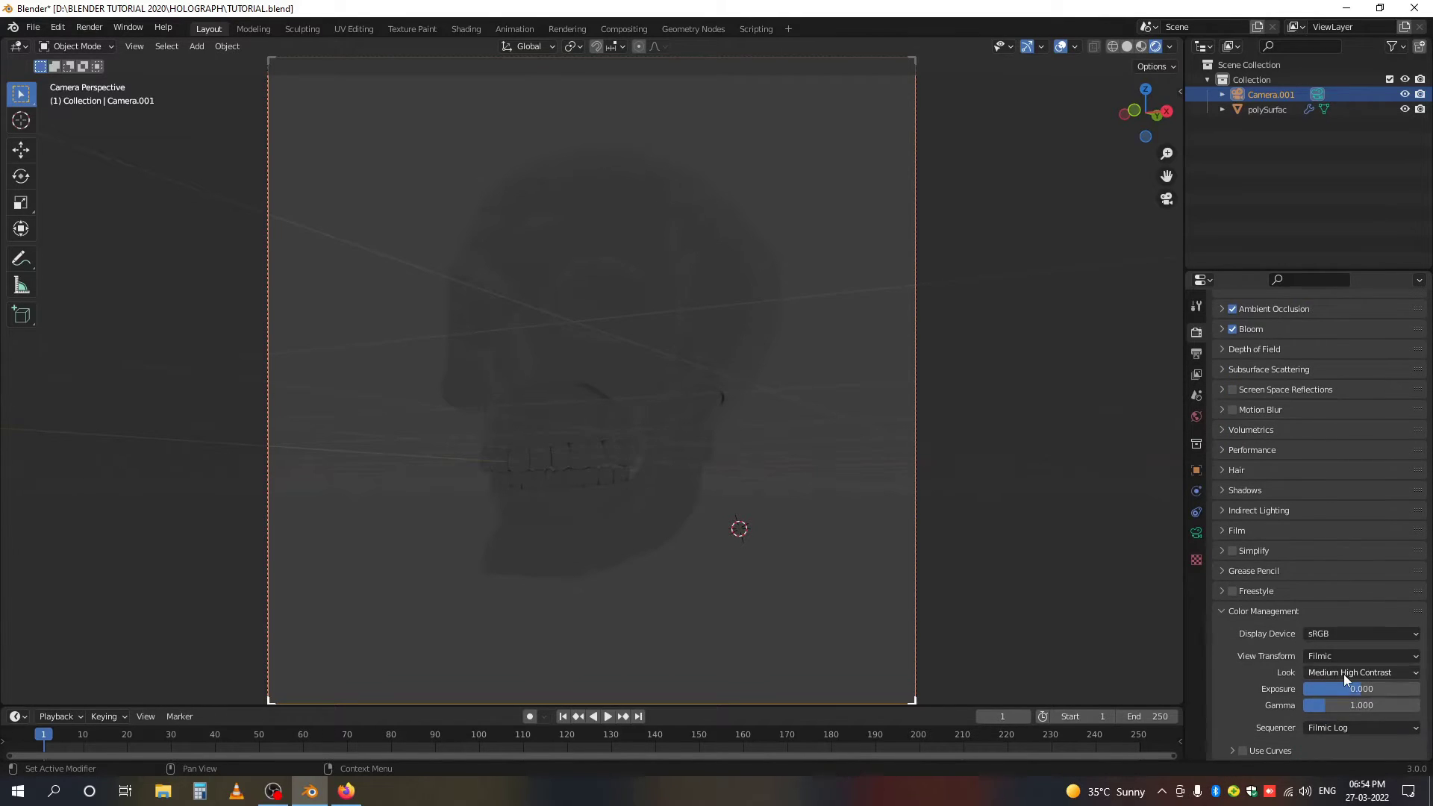
{"action": "left_click", "coordinate": [1315, 674]}
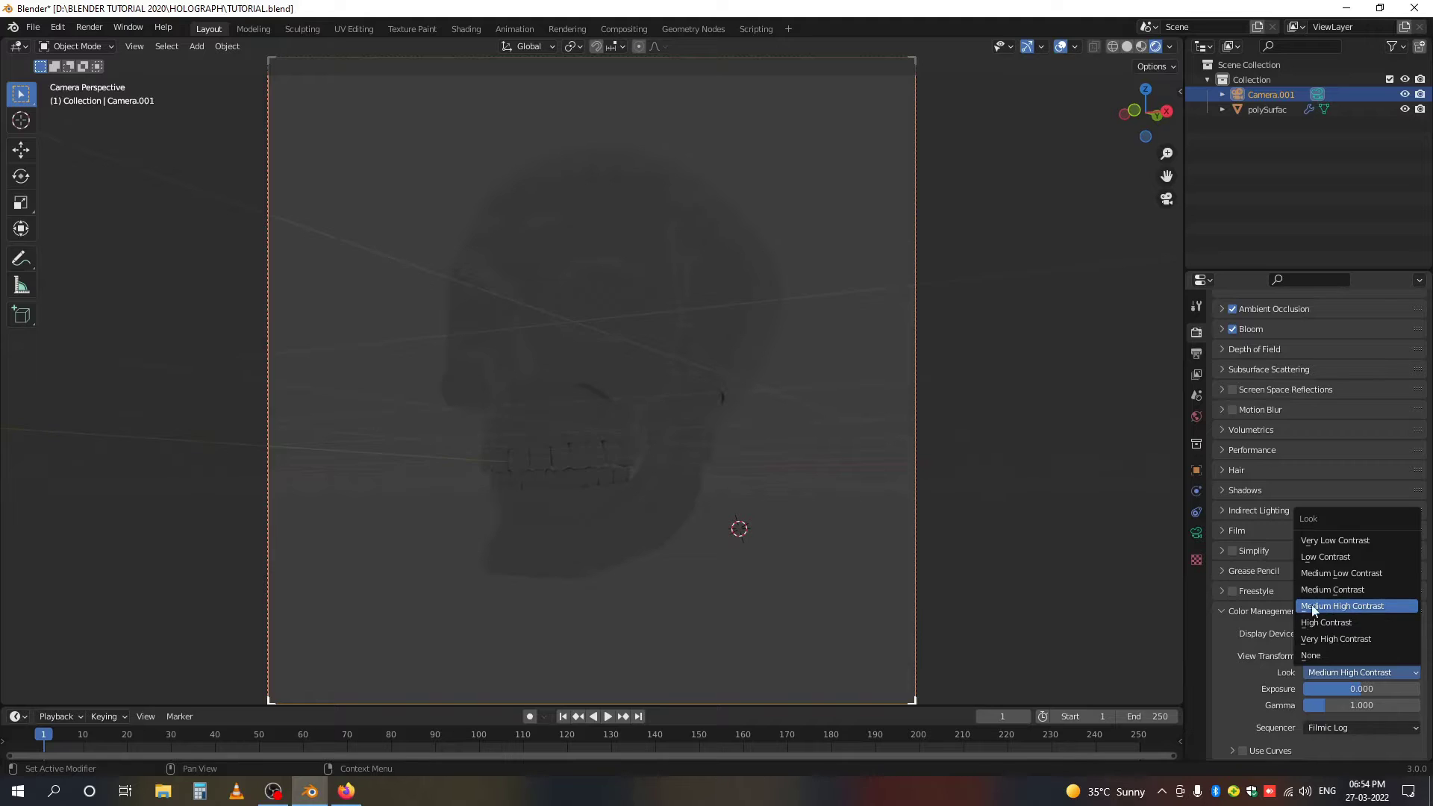
{"action": "left_click", "coordinate": [1372, 608]}
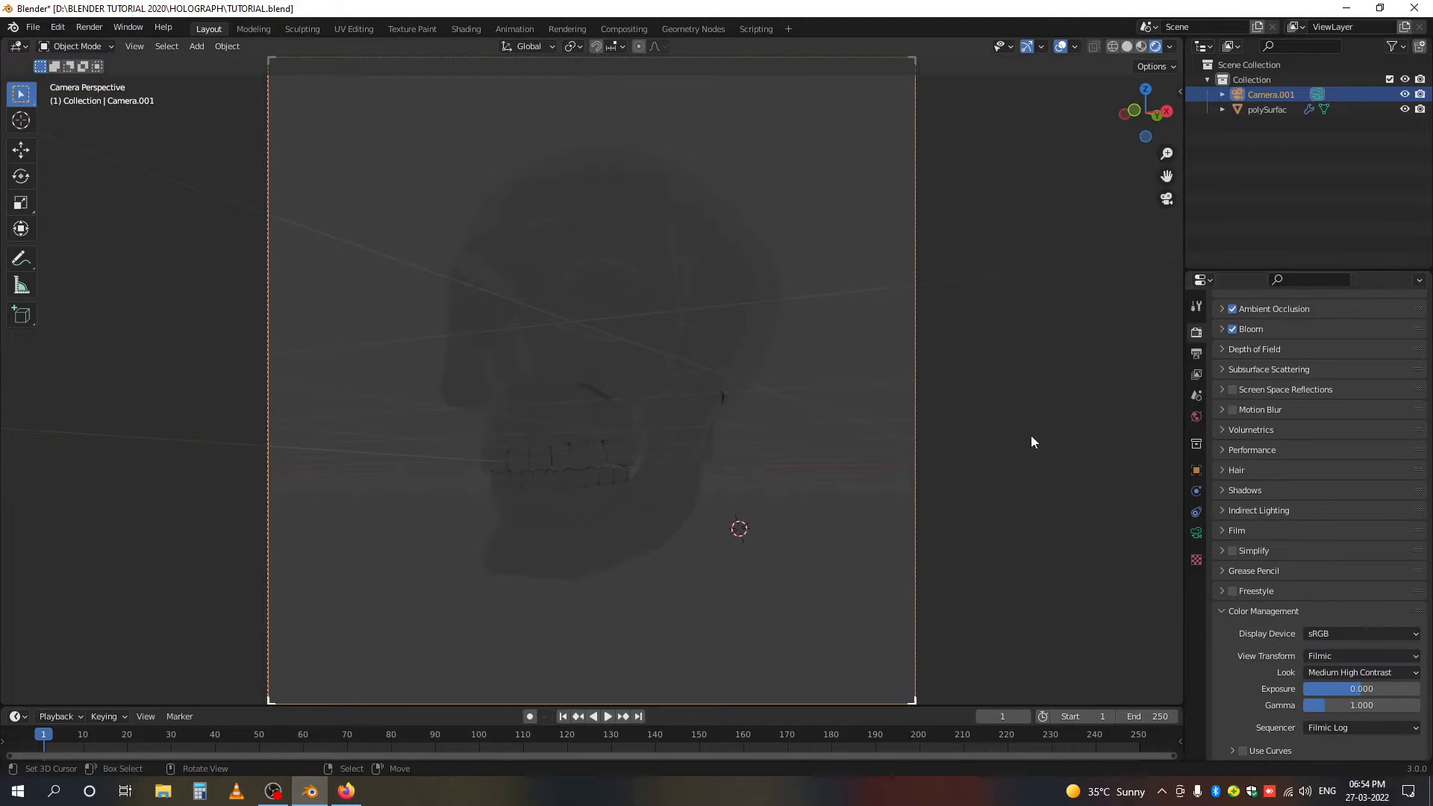
Switch to the Shading workspace in camera view and create a new material for the skull.
{"action": "left_click", "coordinate": [464, 29]}
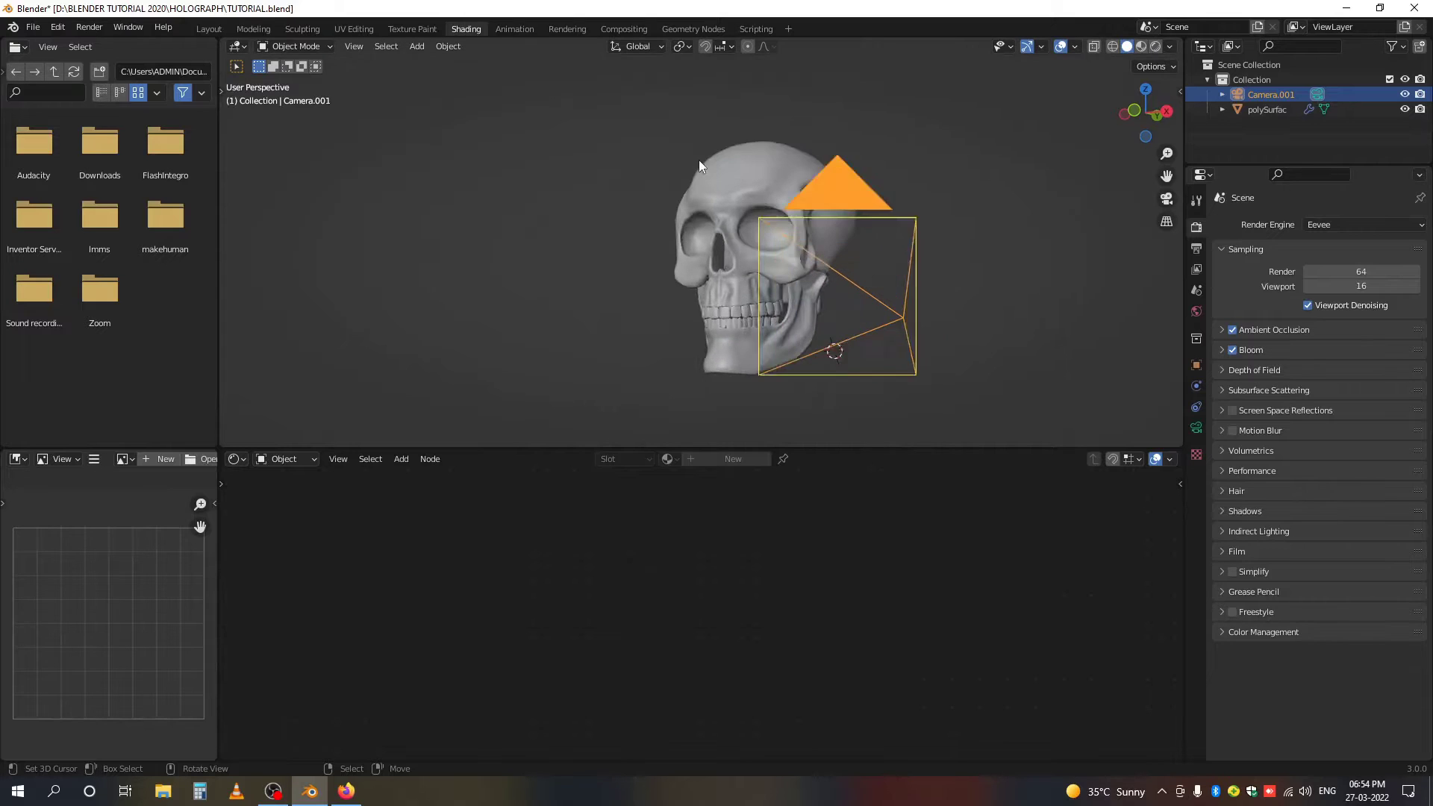
{"action": "key", "text": "KP_0"}
{"action": "left_click", "coordinate": [728, 241]}
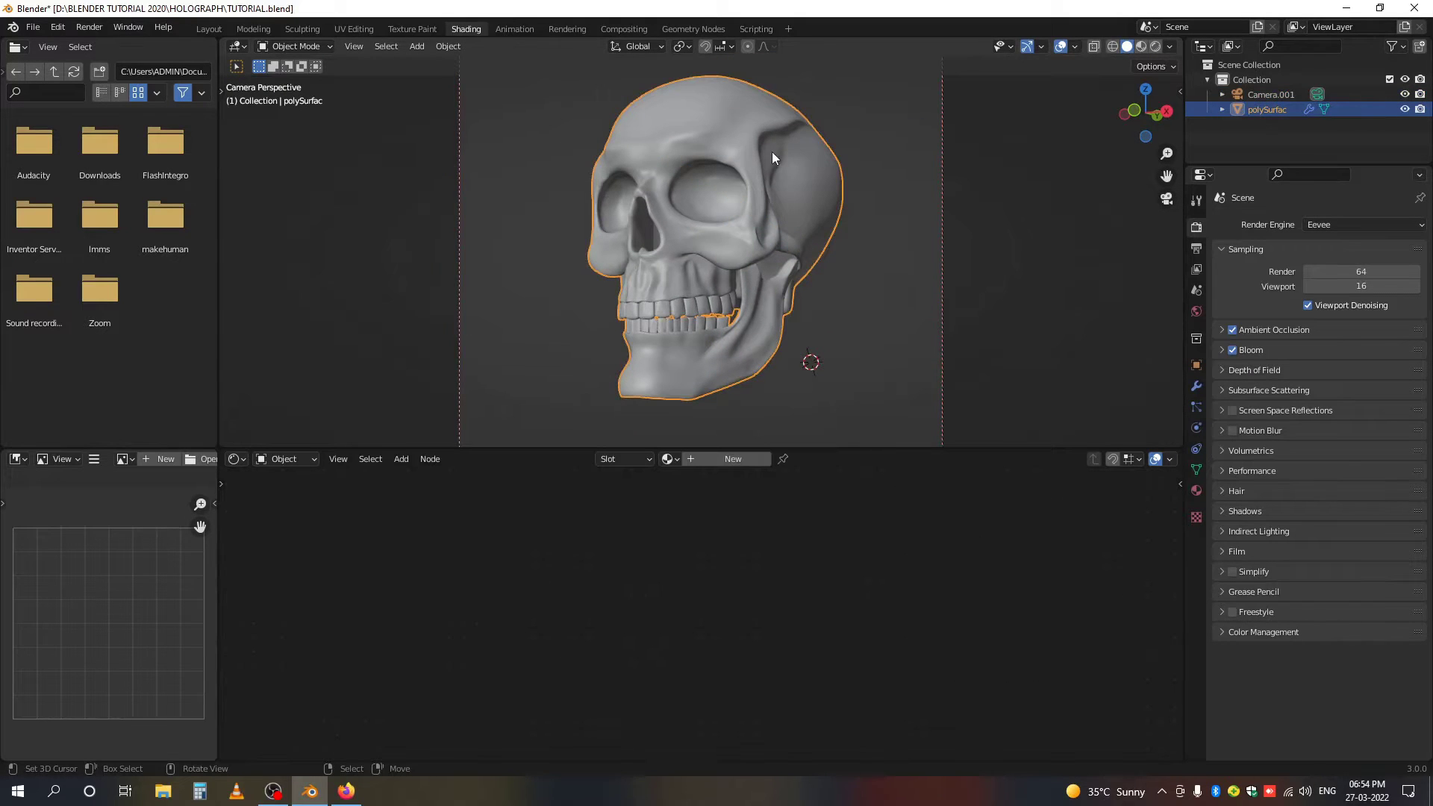
{"action": "left_click", "coordinate": [719, 463]}
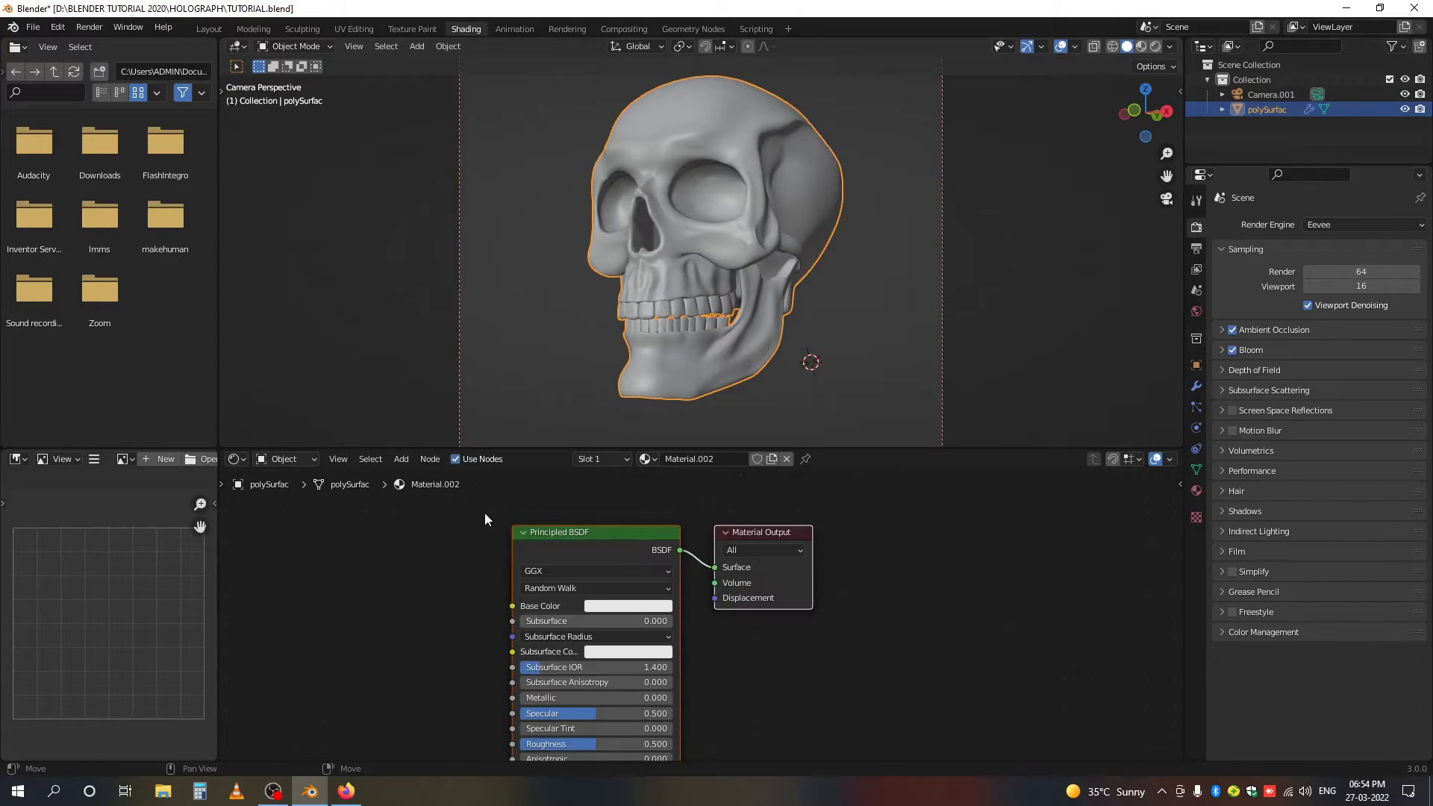
Replace the skull material's Principled BSDF with a Transparent BSDF node.
{"action": "left_click", "coordinate": [570, 542]}
{"action": "key", "text": "x"}
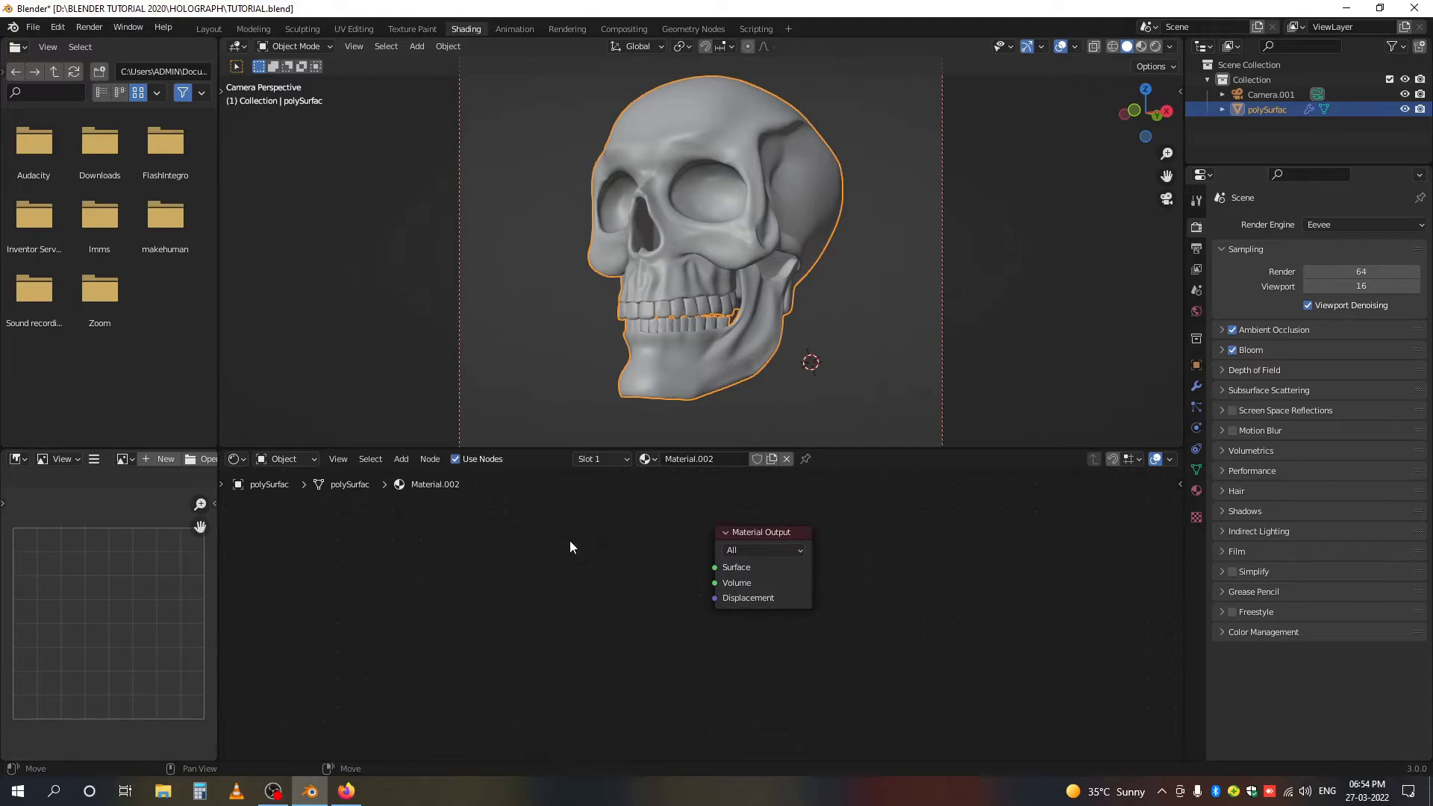
{"action": "key", "text": "shift+a"}
{"action": "left_click", "coordinate": [571, 541]}
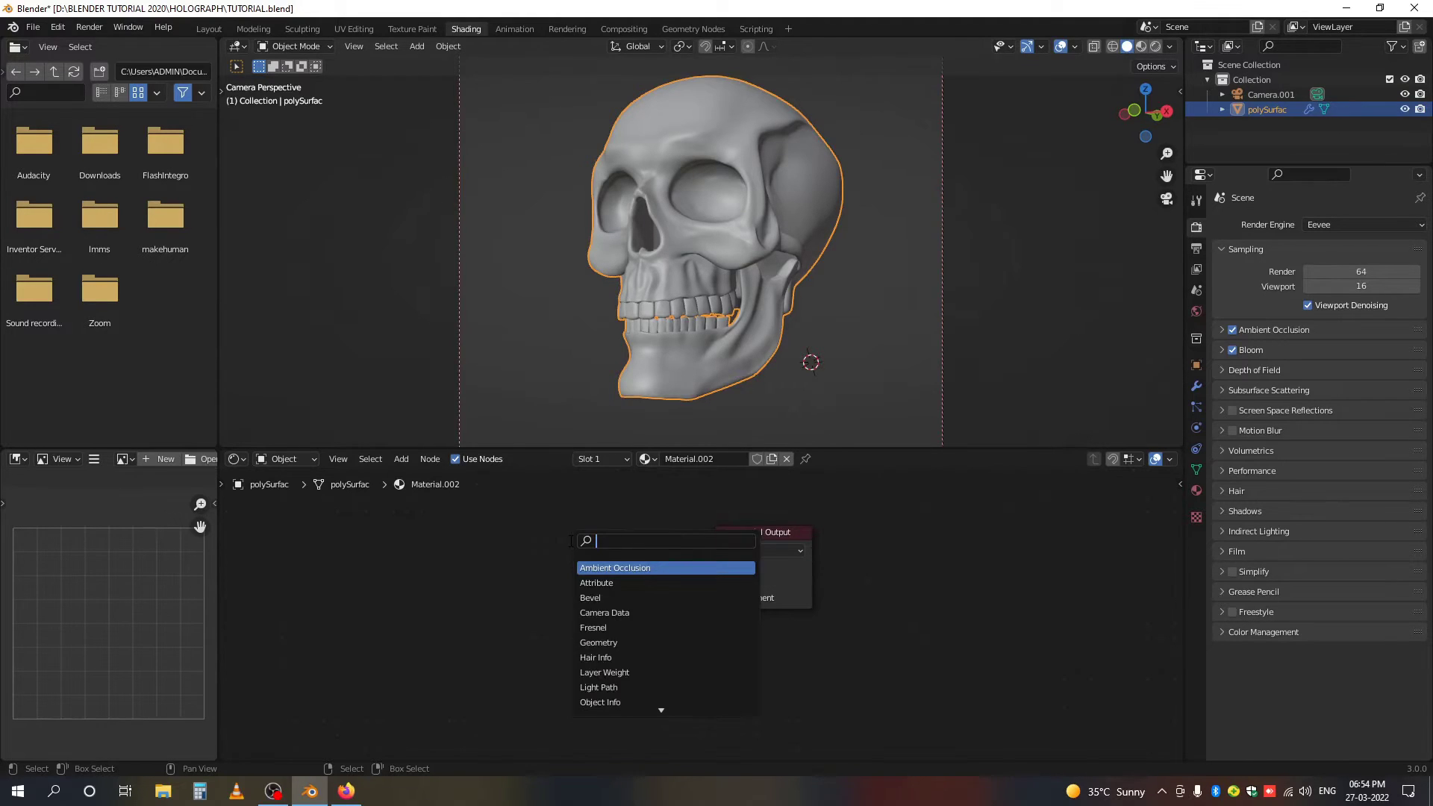
{"action": "type", "text": "tr"}
{"action": "left_click", "coordinate": [644, 584]}
{"action": "left_click", "coordinate": [557, 575]}
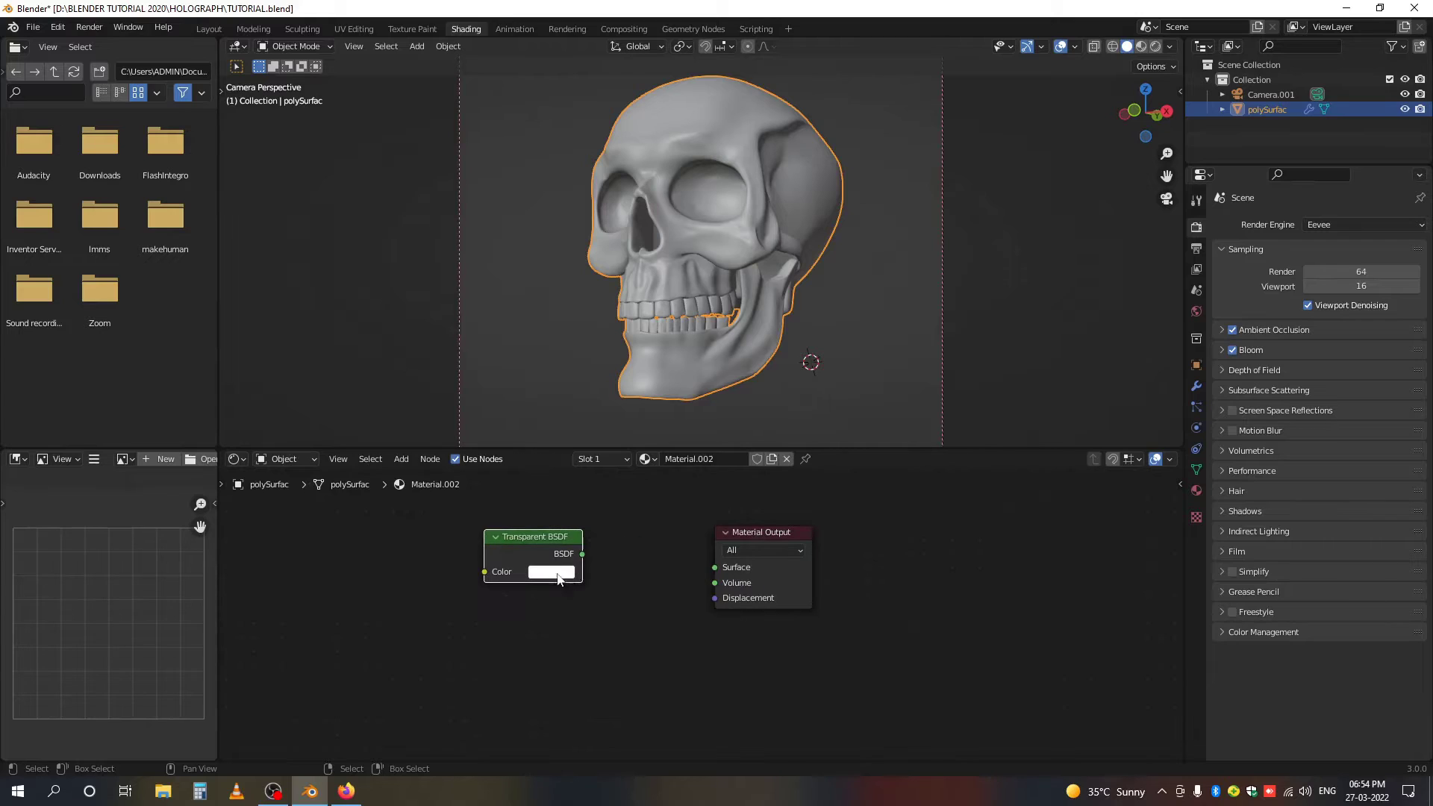
Add an Emission shader node just below the Transparent BSDF.
{"action": "key", "text": "shift+a"}
{"action": "left_click", "coordinate": [575, 561]}
{"action": "type", "text": "emi"}
{"action": "left_click", "coordinate": [602, 588]}
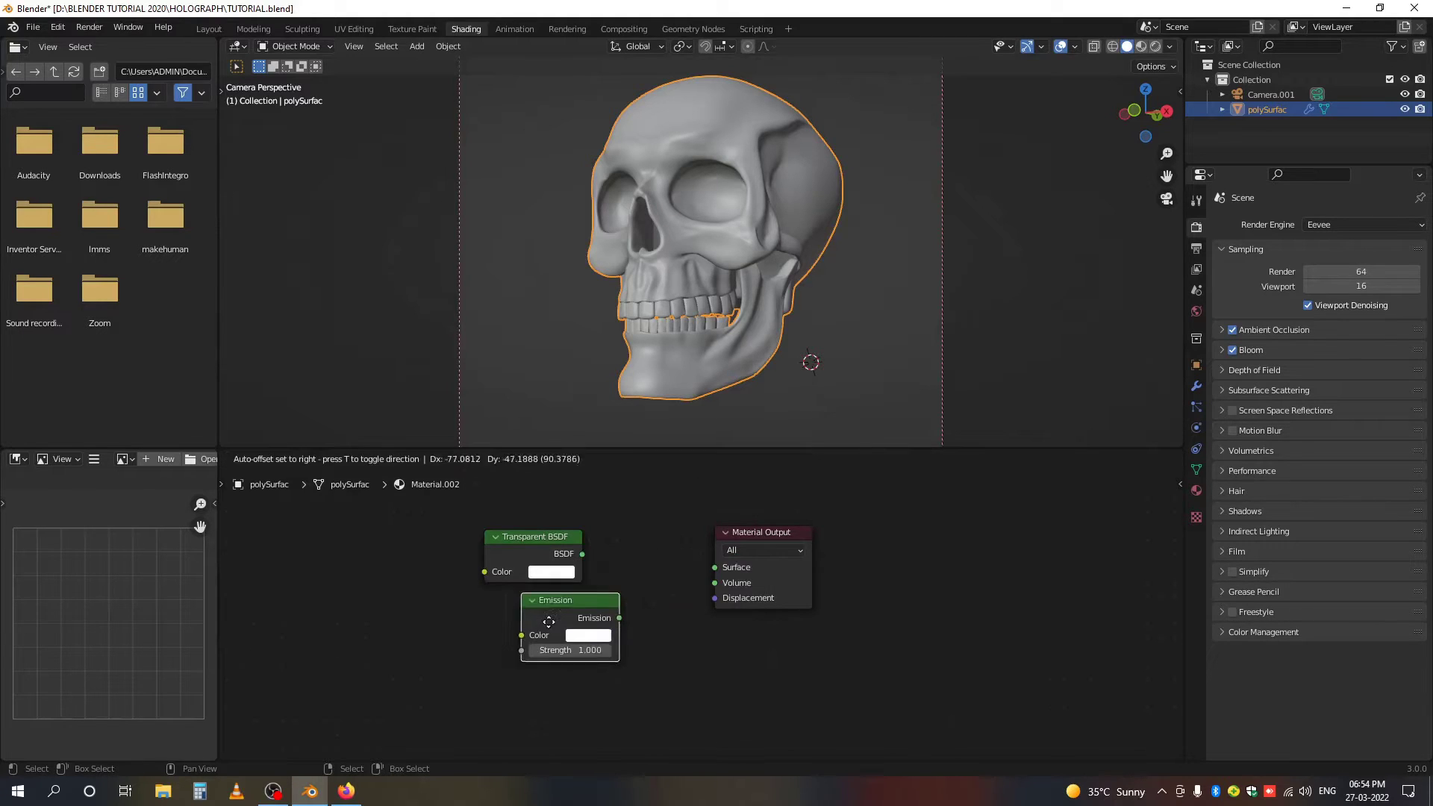
{"action": "left_click", "coordinate": [513, 629]}
Add a Mix Shader combining the Transparent BSDF and Emission, and feed it into the Material Output's Surface.
{"action": "key", "text": "shift+a"}
{"action": "left_click", "coordinate": [646, 529]}
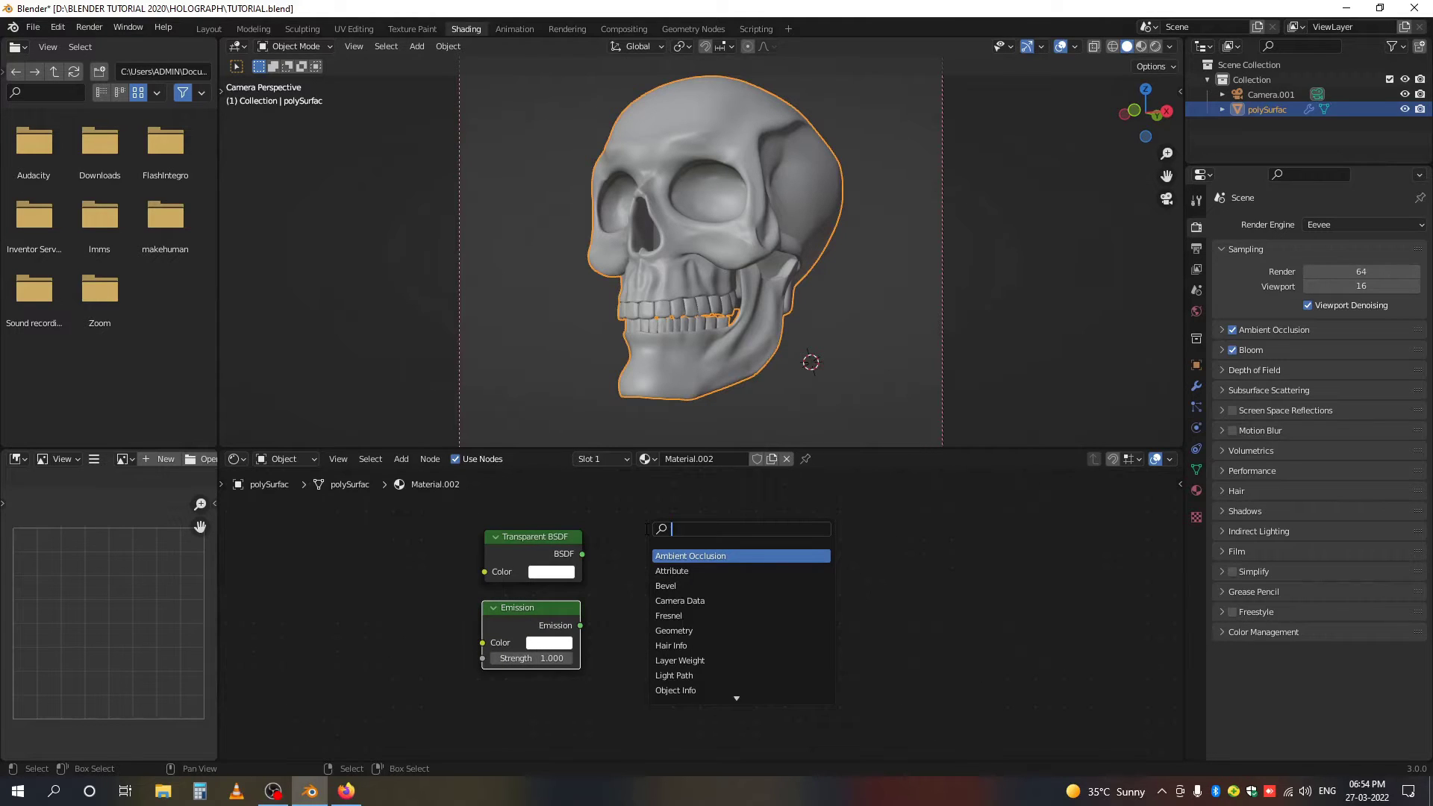
{"action": "type", "text": "mix"}
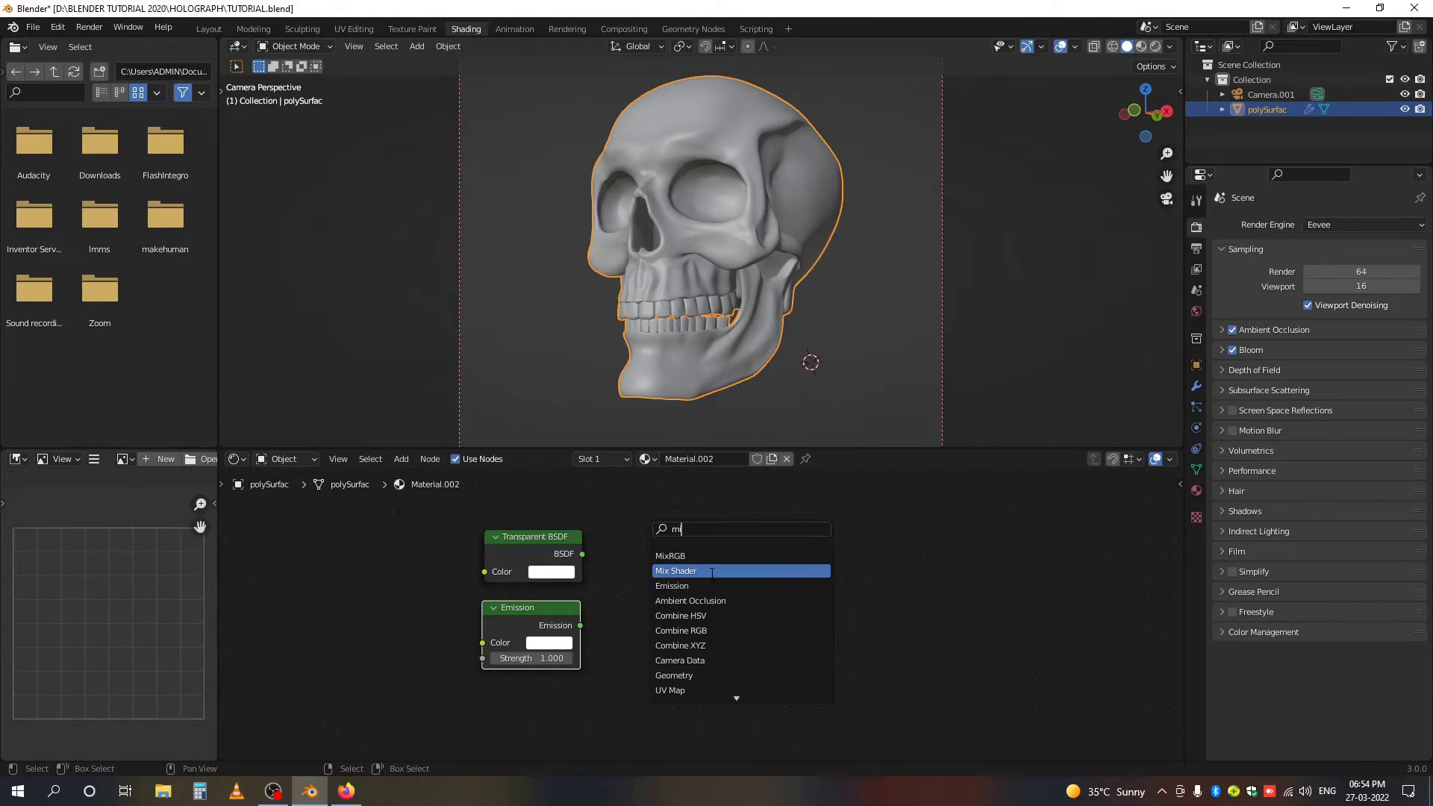
{"action": "left_click", "coordinate": [714, 570]}
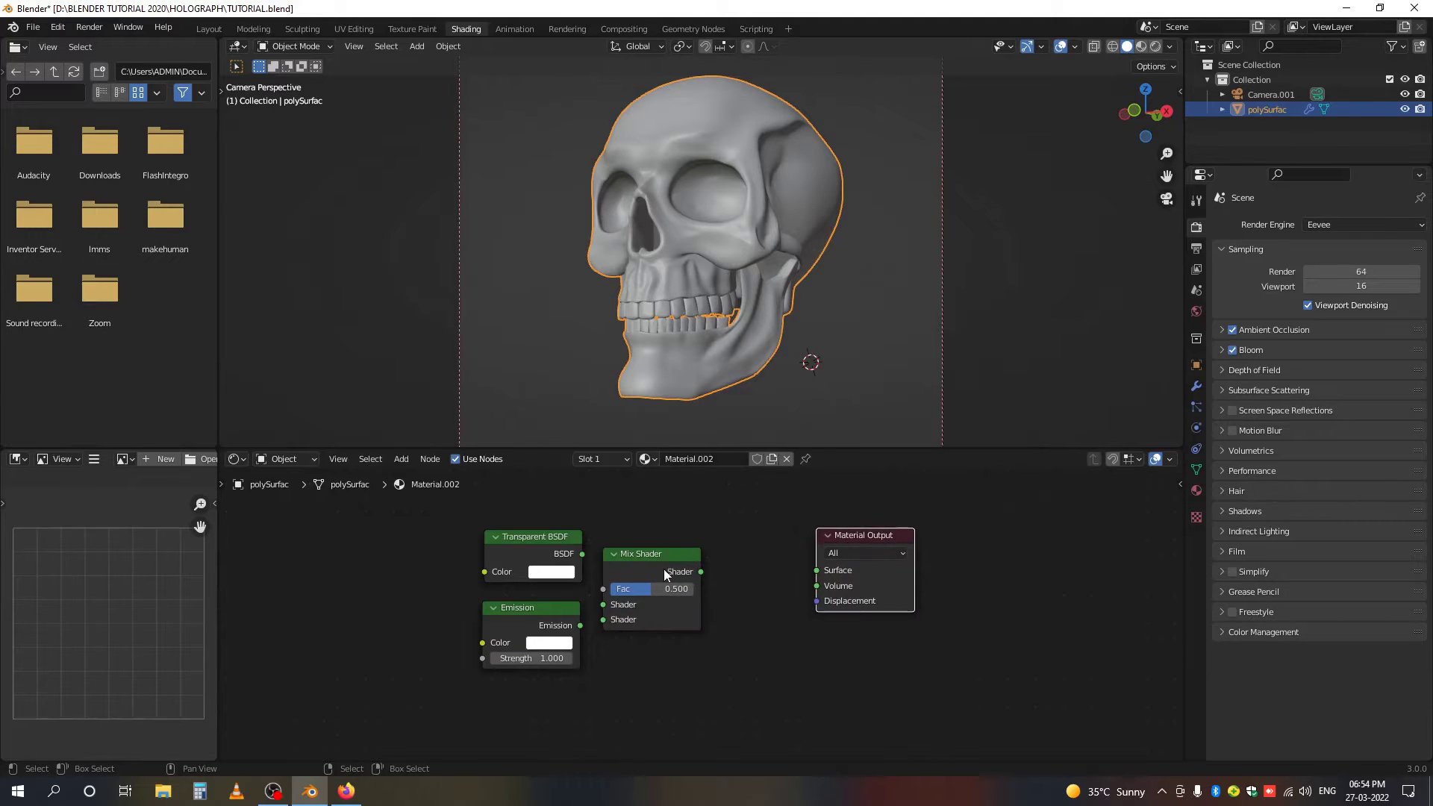
{"action": "left_click", "coordinate": [719, 589]}
{"action": "left_click_drag", "start_coordinate": [582, 558], "coordinate": [655, 619]}
{"action": "left_click_drag", "start_coordinate": [751, 571], "coordinate": [817, 571]}
Display rendered shading and set the skull material's blend mode to Alpha Blend and shadow mode to Alpha Clip.
{"action": "left_click", "coordinate": [1156, 46]}
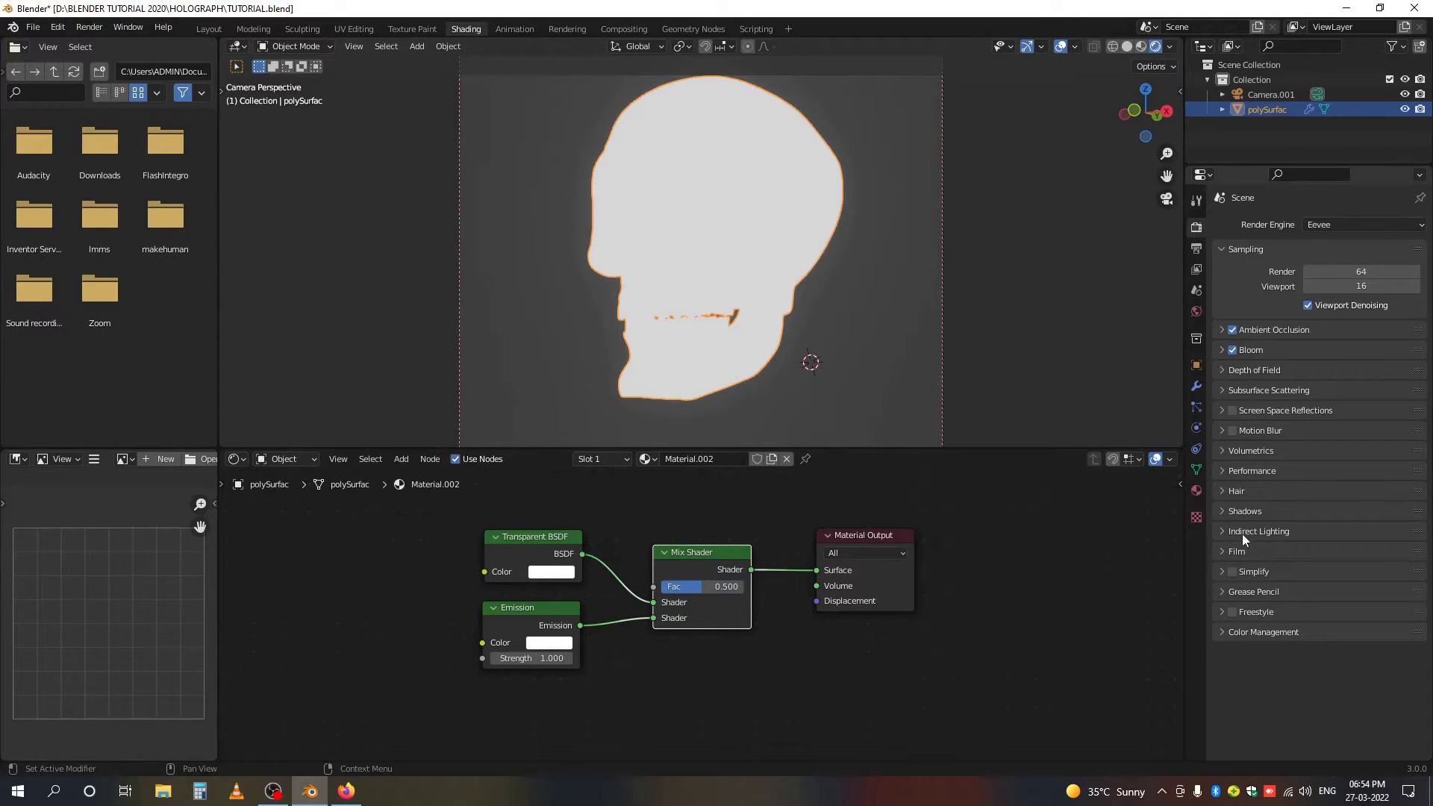
{"action": "left_click", "coordinate": [1196, 491]}
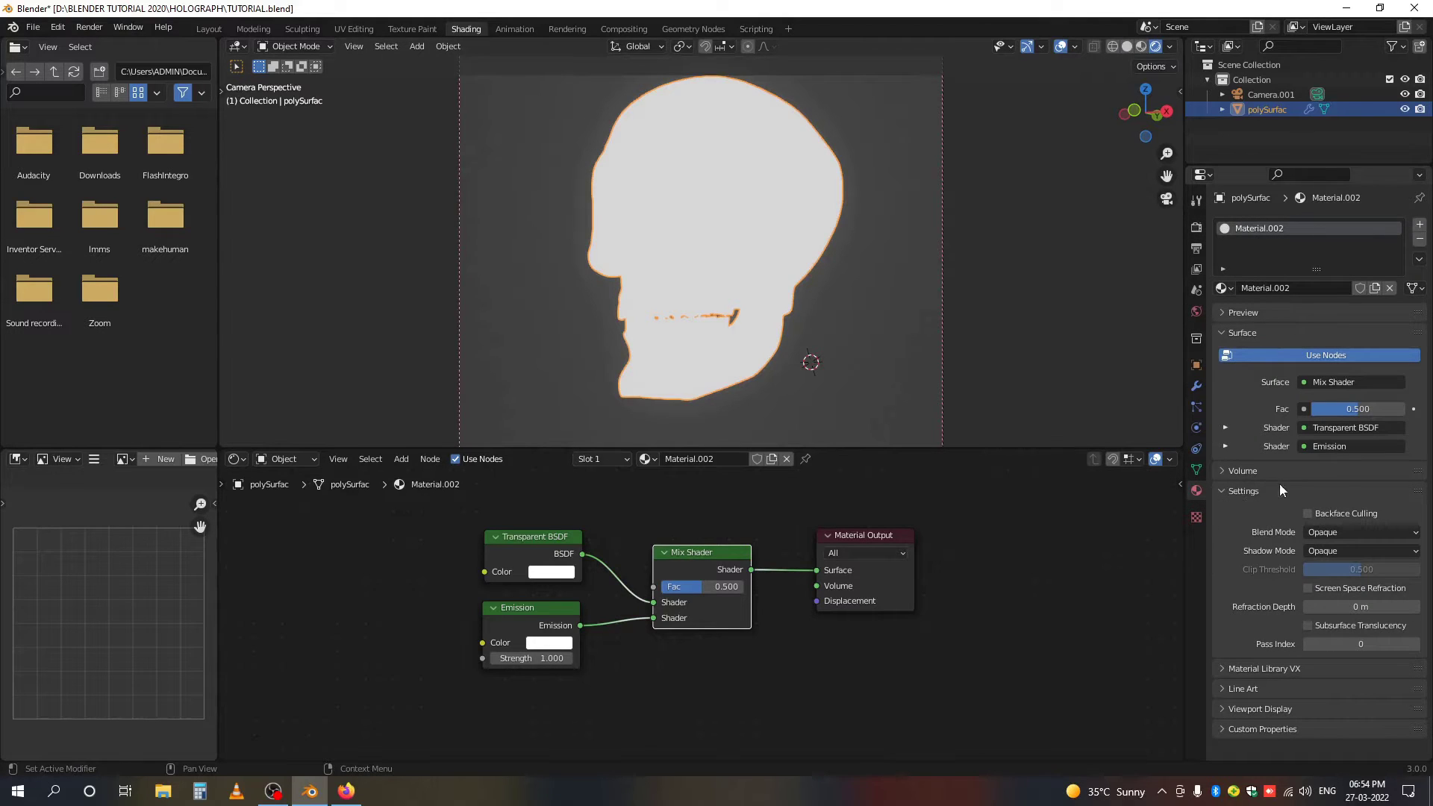
{"action": "left_click", "coordinate": [1350, 536]}
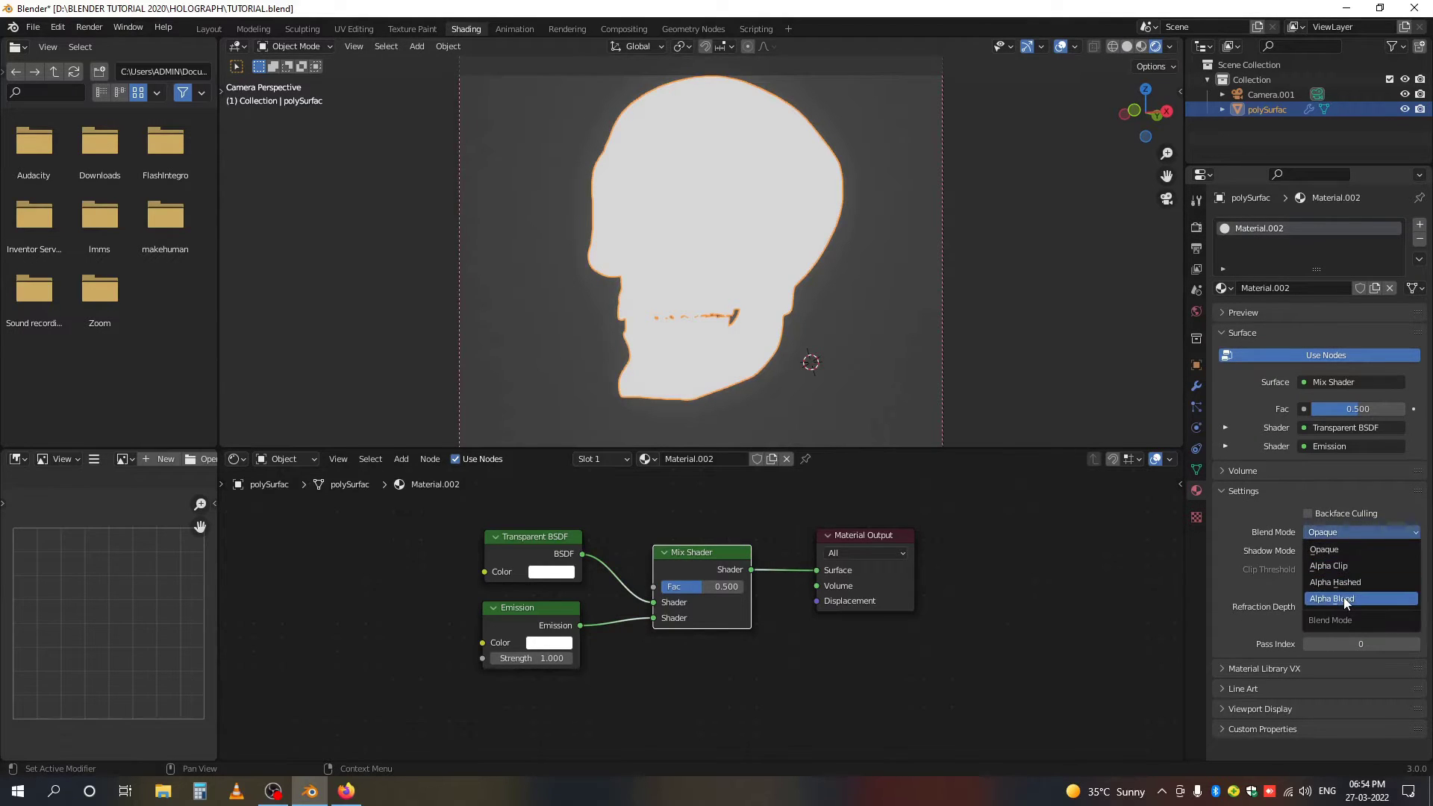
{"action": "left_click", "coordinate": [1344, 595]}
{"action": "left_click", "coordinate": [1342, 550]}
{"action": "left_click", "coordinate": [1330, 604]}
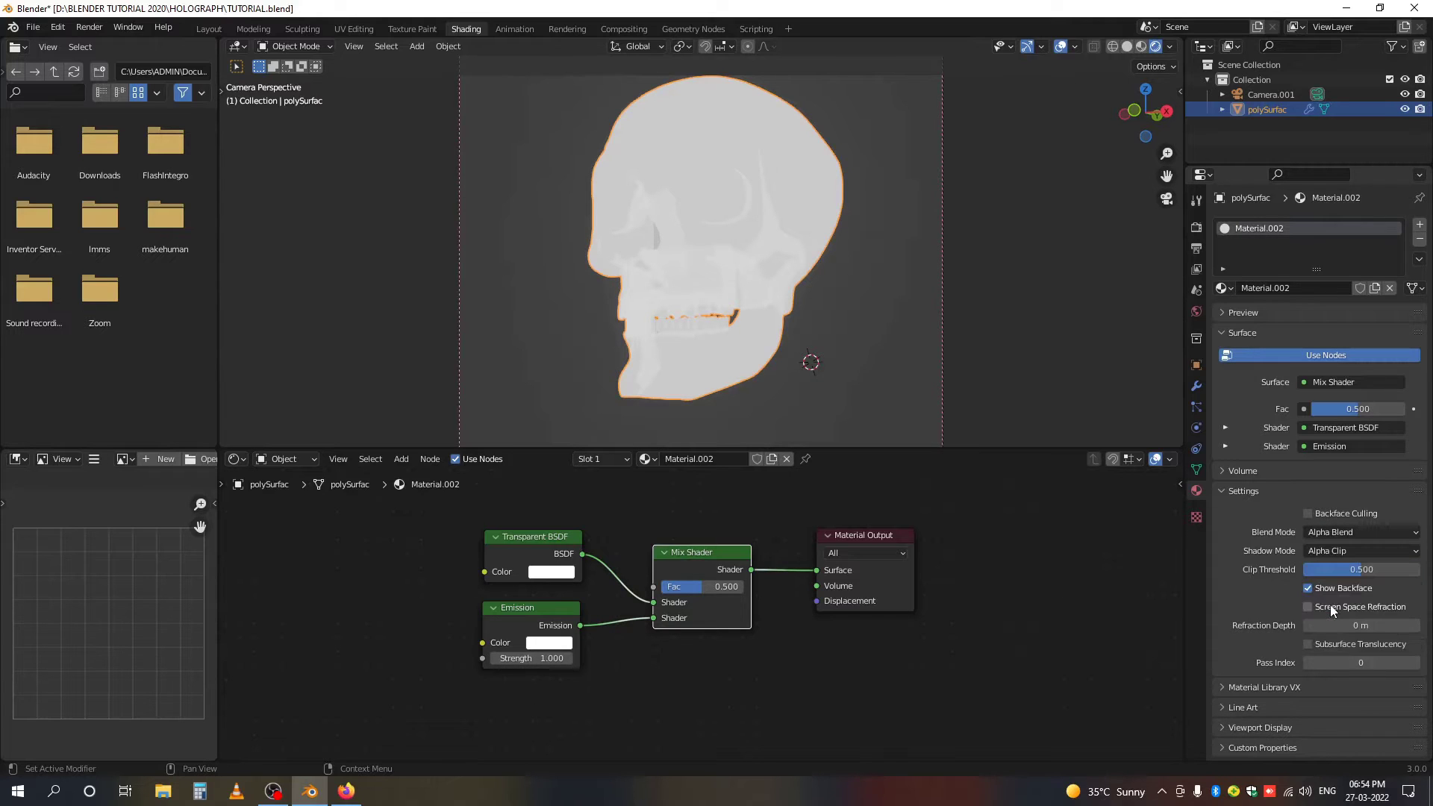
Add a Fresnel node above the Transparent BSDF.
{"action": "middle_click_drag", "start_coordinate": [555, 593], "coordinate": [788, 619]}
{"action": "scroll", "coordinate": [765, 618], "scroll_direction": "down", "scroll_amount": 1}
{"action": "middle_click_drag", "start_coordinate": [659, 626], "coordinate": [691, 647]}
{"action": "scroll", "coordinate": [794, 527], "scroll_direction": "up", "scroll_amount": 1}
{"action": "key", "text": "shift+a"}
{"action": "left_click", "coordinate": [692, 514]}
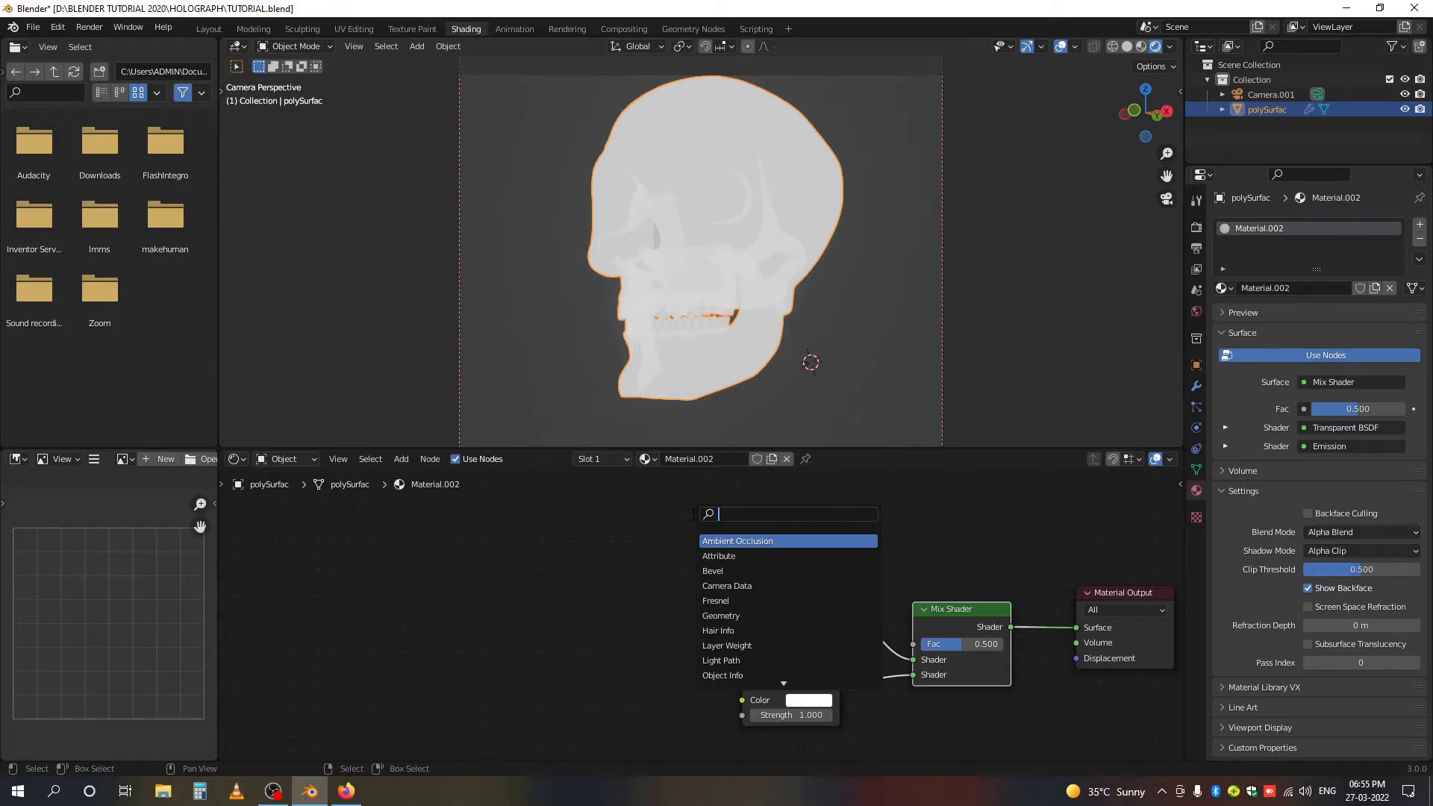
{"action": "type", "text": "fre"}
{"action": "left_click", "coordinate": [734, 542]}
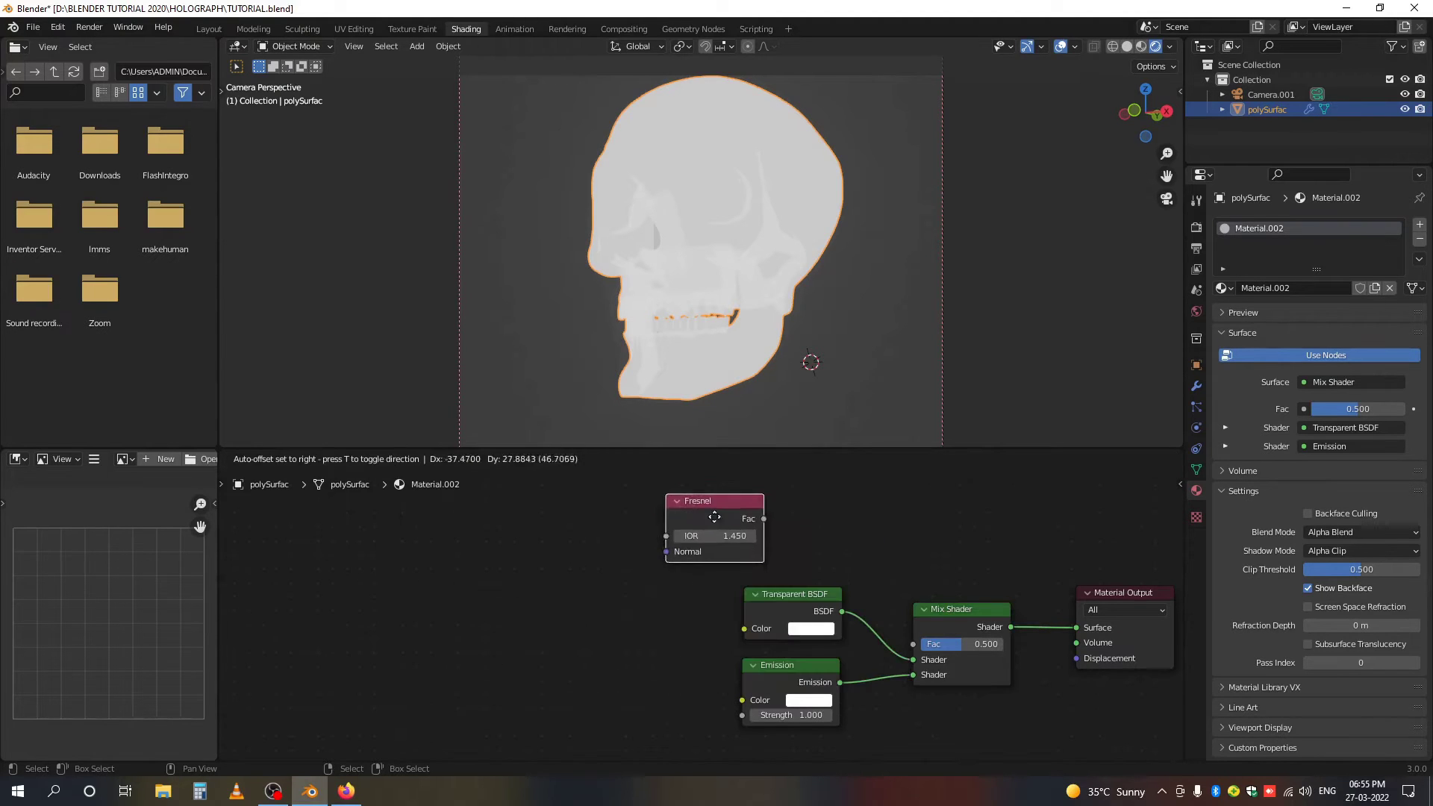
{"action": "left_click", "coordinate": [777, 522]}
Drive the Mix Shader's Fac with the Fresnel node's output.
{"action": "middle_click_drag", "start_coordinate": [954, 564], "coordinate": [879, 595]}
{"action": "scroll", "coordinate": [879, 595], "scroll_direction": "up", "scroll_amount": 1}
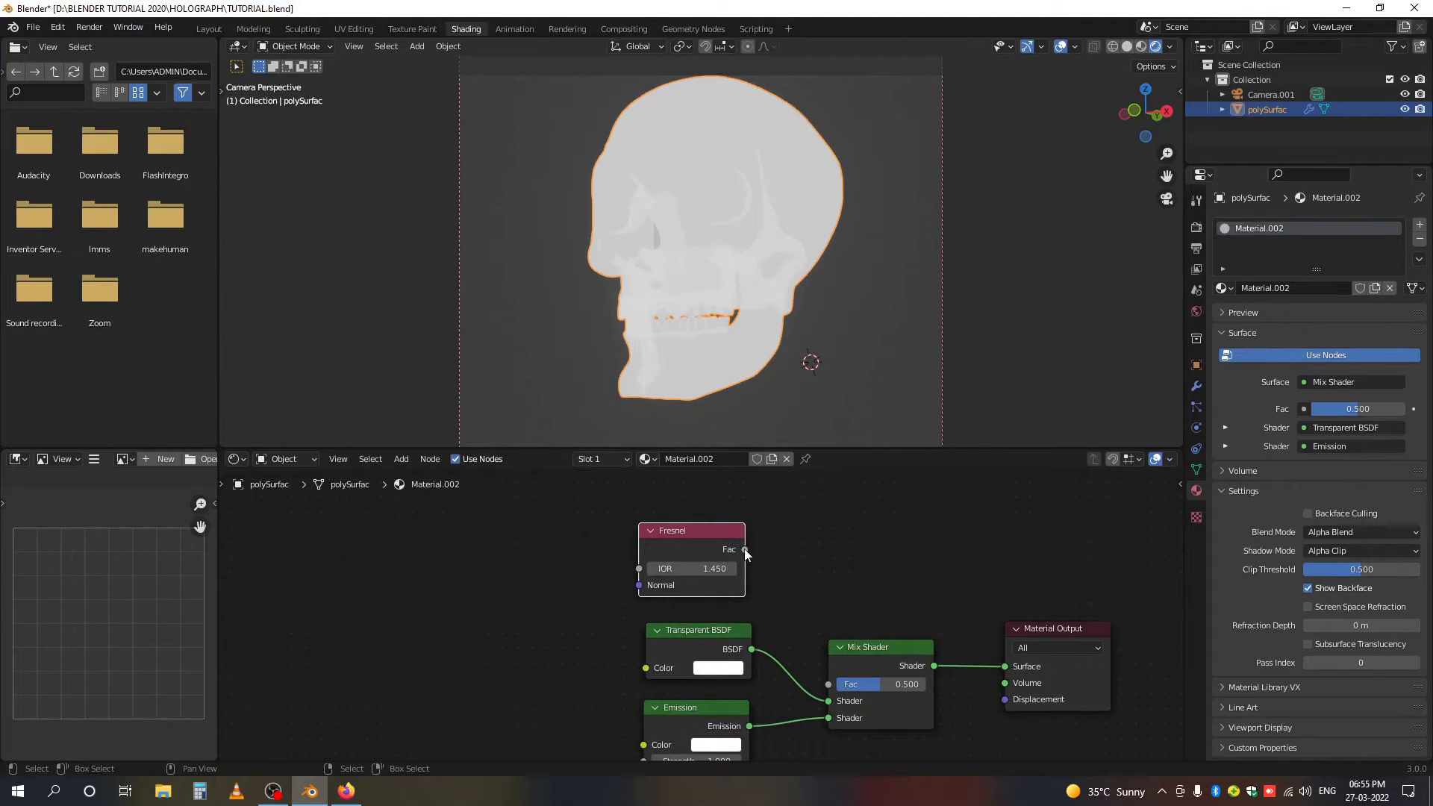
{"action": "left_click_drag", "start_coordinate": [744, 549], "coordinate": [828, 684]}
{"action": "middle_click_drag", "start_coordinate": [816, 533], "coordinate": [890, 591]}
{"action": "left_click_drag", "start_coordinate": [765, 606], "coordinate": [771, 616]}
{"action": "left_click", "coordinate": [771, 615]}
Add a Noise Texture node before the Fresnel and connect its Fac output to the Fresnel IOR.
{"action": "key", "text": "shift+a"}
{"action": "left_click", "coordinate": [561, 586]}
{"action": "type", "text": "noi"}
{"action": "key", "text": "Down"}
{"action": "key", "text": "Return"}
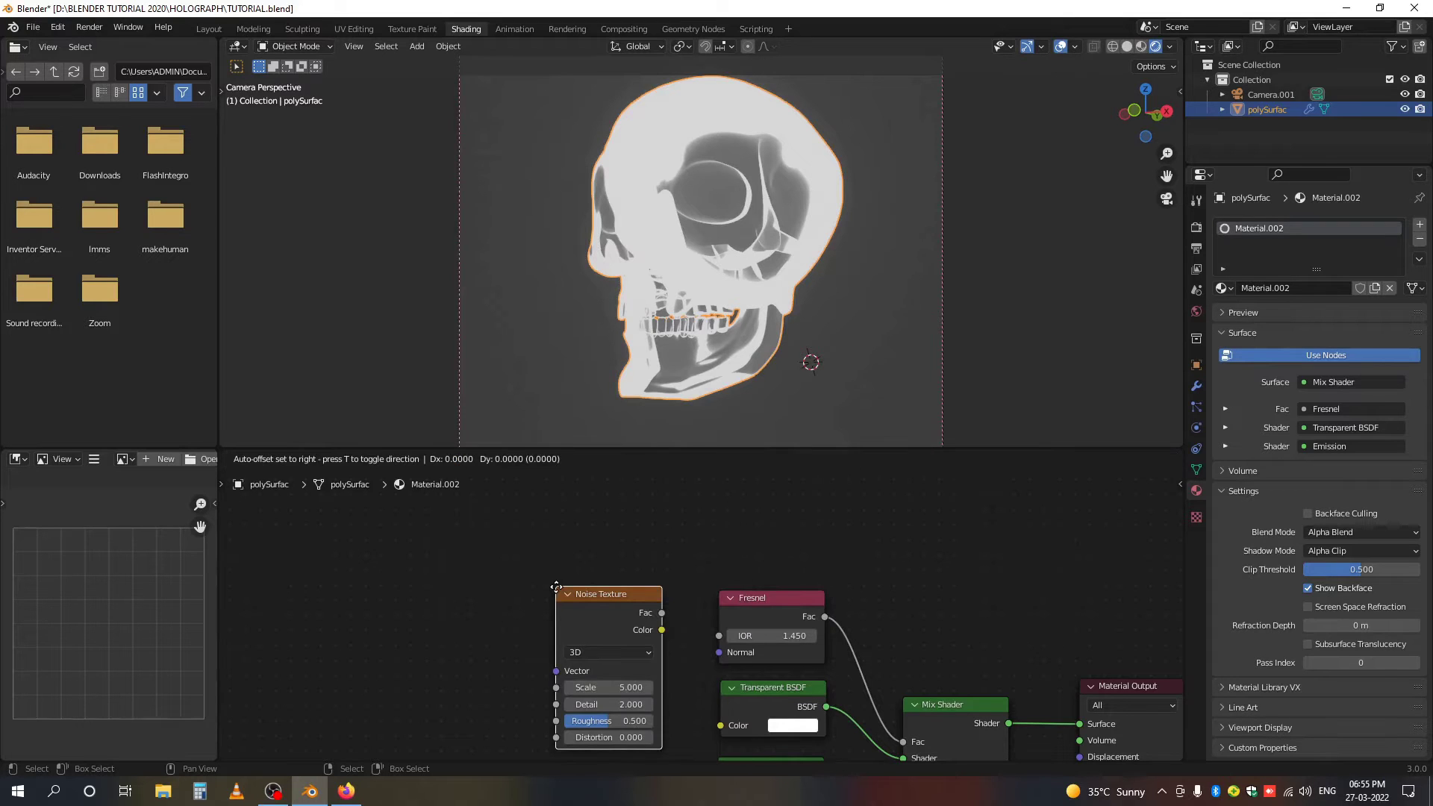
{"action": "left_click", "coordinate": [499, 562]}
{"action": "middle_click_drag", "start_coordinate": [601, 636], "coordinate": [586, 564]}
{"action": "mouse_move", "coordinate": [588, 515]}
{"action": "left_mouse_down"}
{"action": "mouse_move", "coordinate": [691, 579]}
{"action": "mouse_move", "coordinate": [701, 566]}
{"action": "left_mouse_up"}
{"action": "scroll", "coordinate": [473, 624], "scroll_direction": "up", "scroll_amount": 1}
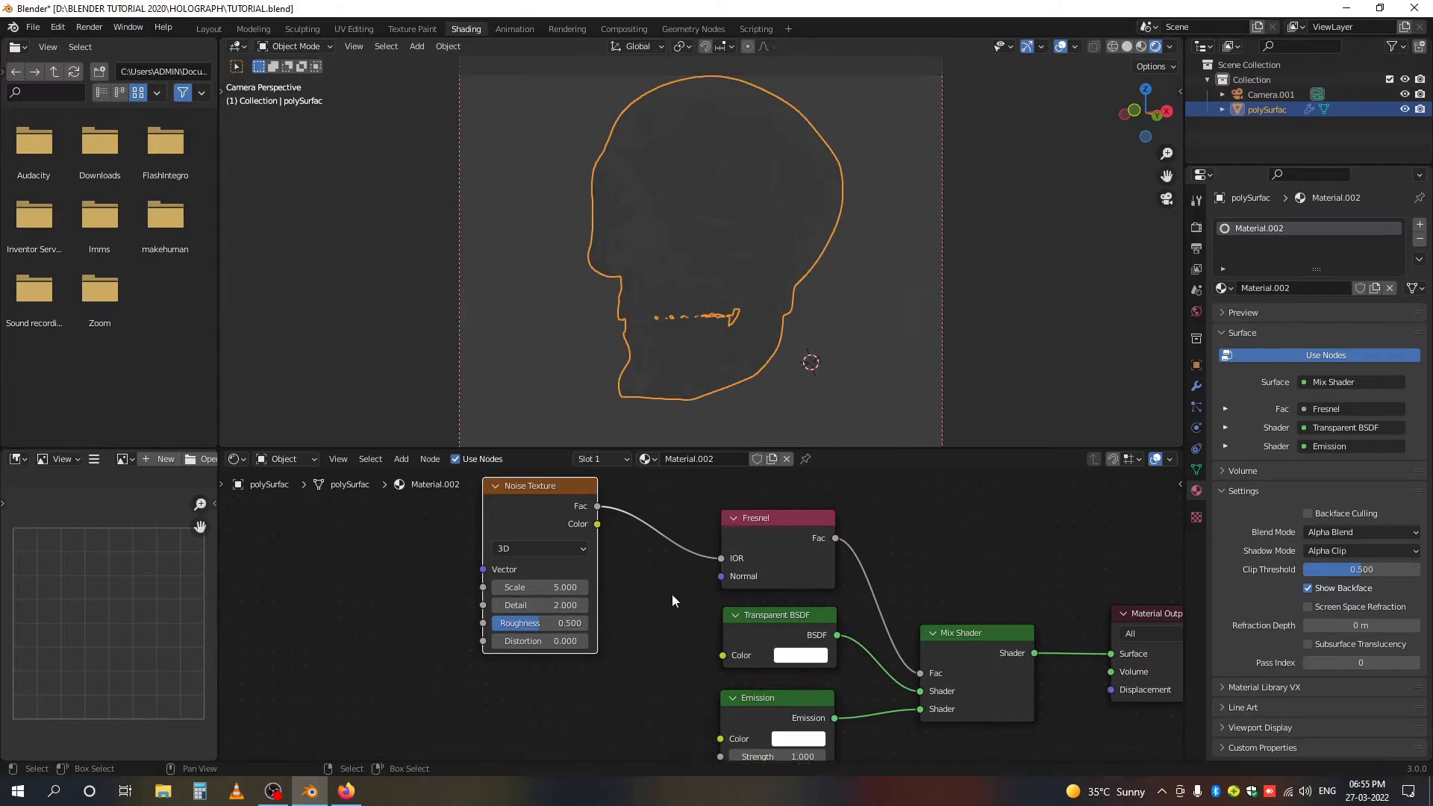
Add linked Texture Coordinate and Mapping nodes to the Noise Texture's Vector input.
{"action": "mouse_move", "coordinate": [738, 600]}
{"action": "middle_mouse_down"}
{"action": "mouse_move", "coordinate": [939, 625]}
{"action": "mouse_move", "coordinate": [1017, 615]}
{"action": "middle_mouse_up"}
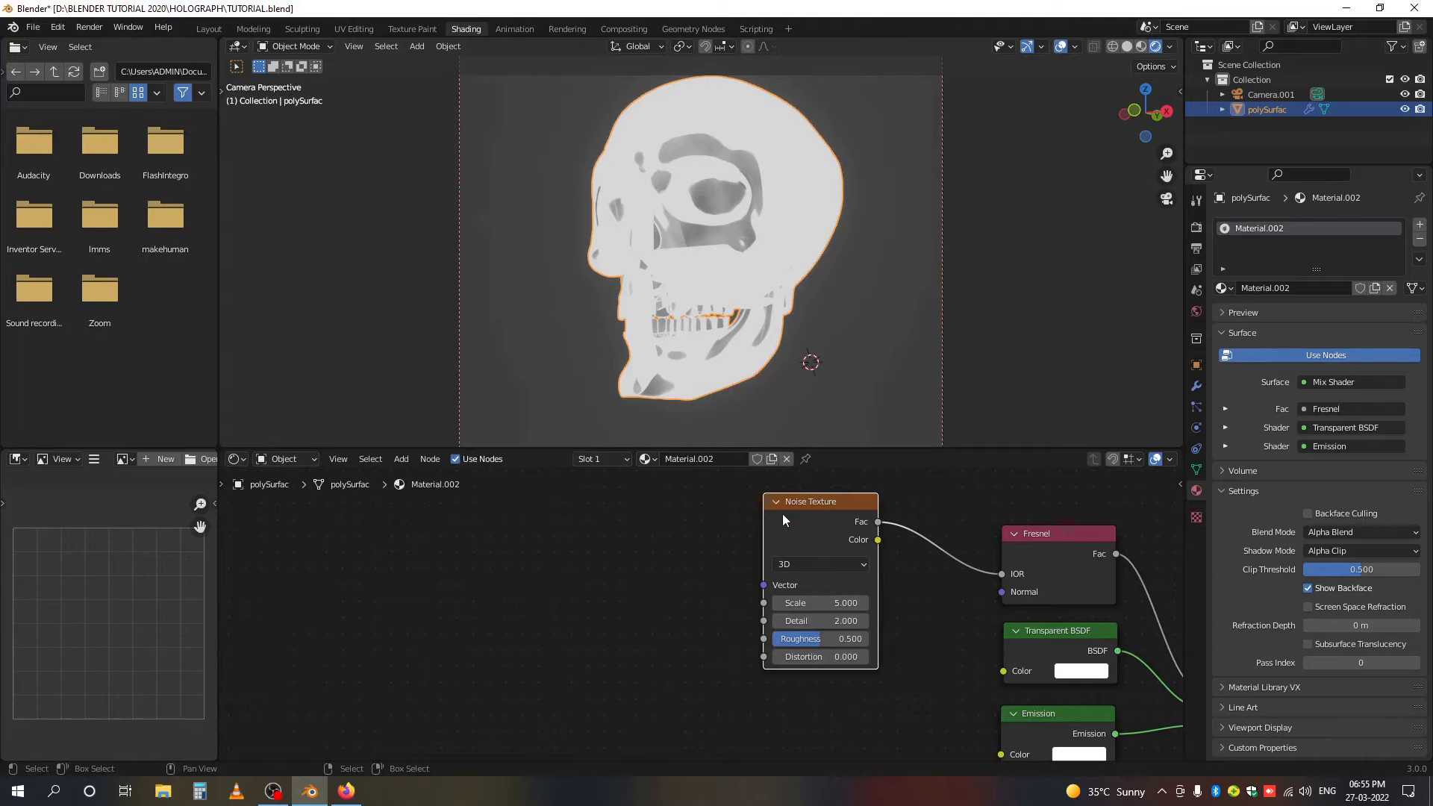
{"action": "key", "text": "ctrl"}
{"action": "key", "text": "ctrl+t"}
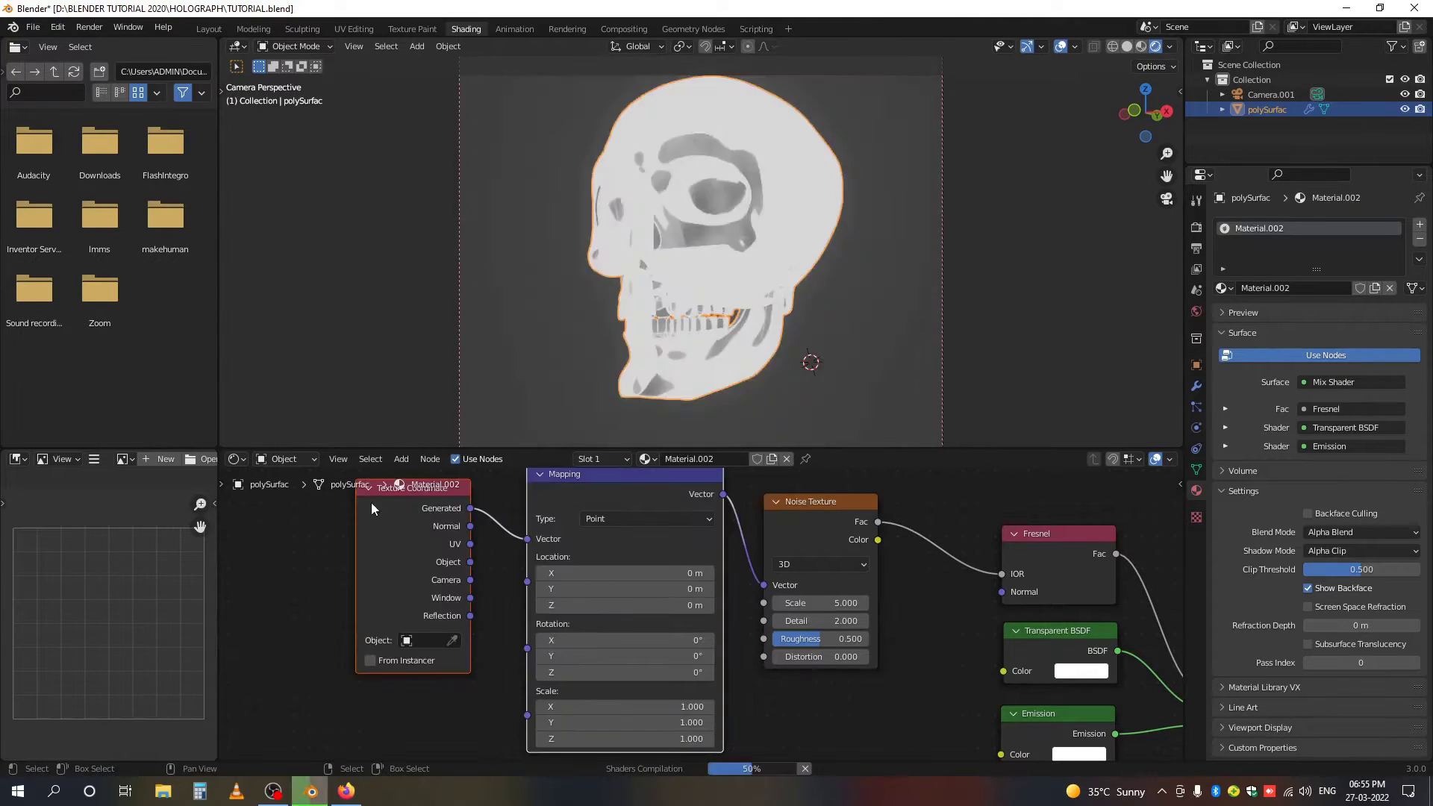
Set the Mapping node's Y scale to 0.
{"action": "scroll", "coordinate": [373, 503], "scroll_direction": "up", "scroll_amount": 1}
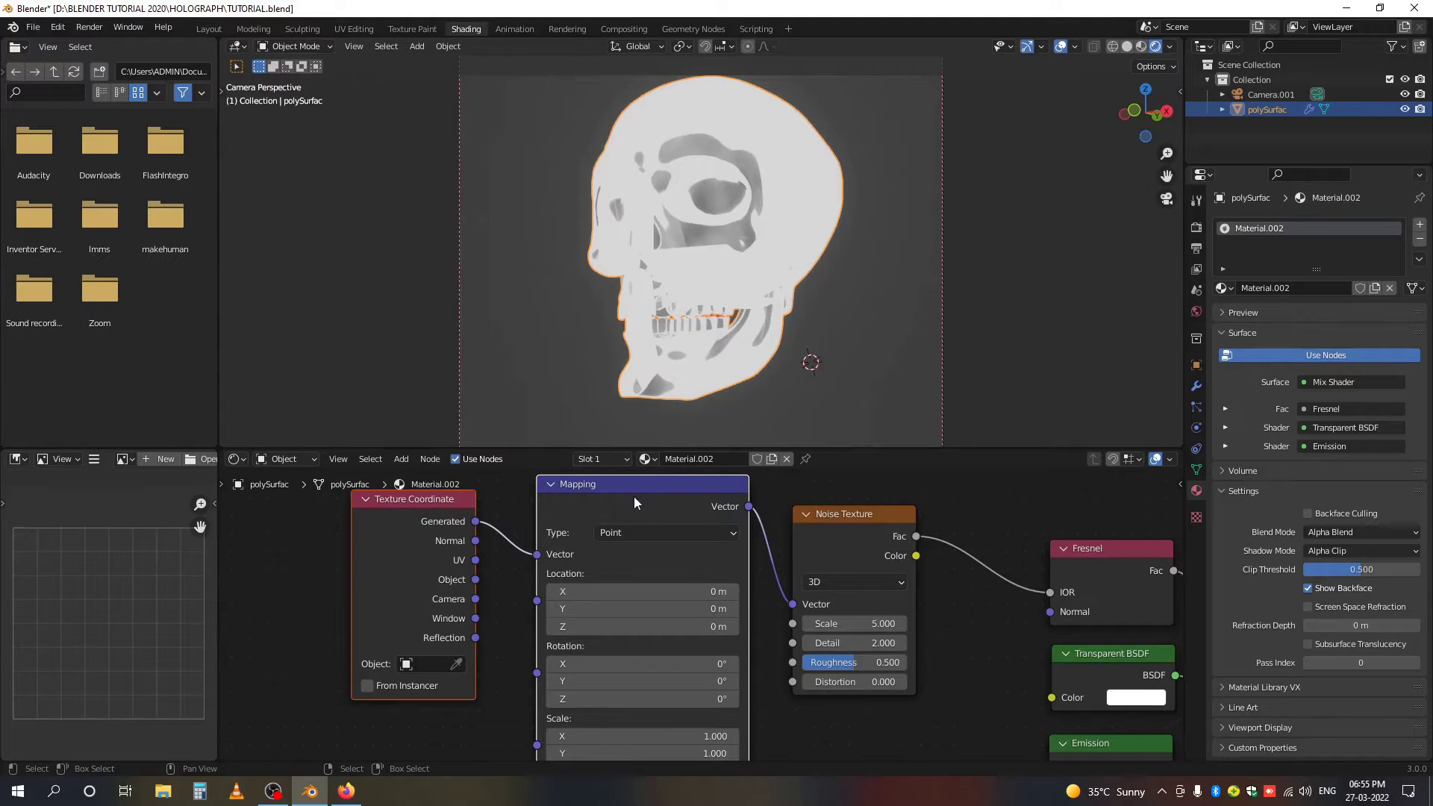
{"action": "middle_click_drag", "start_coordinate": [648, 626], "coordinate": [610, 606]}
{"action": "scroll", "coordinate": [611, 607], "scroll_direction": "down", "scroll_amount": 2}
{"action": "middle_click_drag", "start_coordinate": [596, 707], "coordinate": [579, 657]}
{"action": "scroll", "coordinate": [579, 657], "scroll_direction": "up", "scroll_amount": 2}
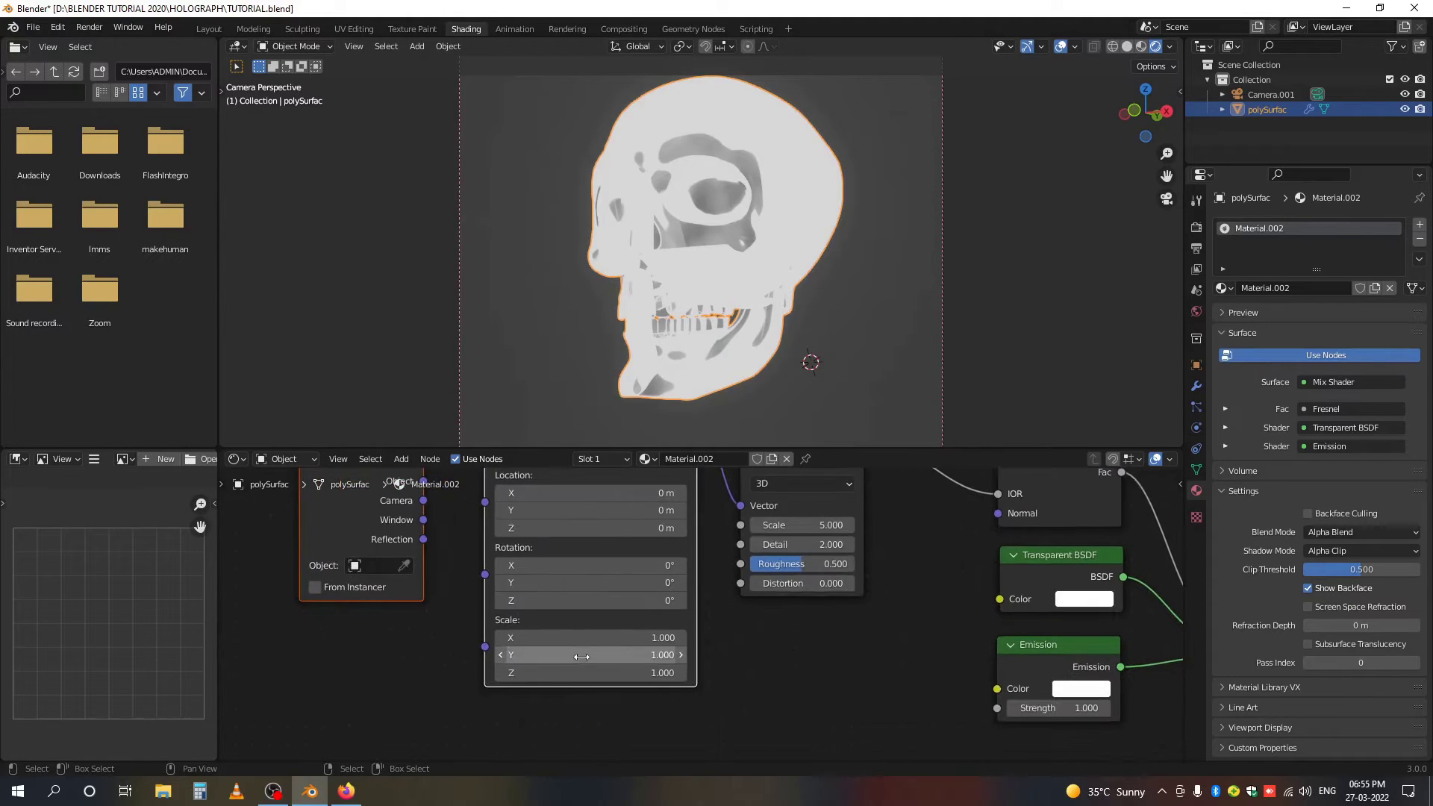
{"action": "left_click", "coordinate": [563, 639]}
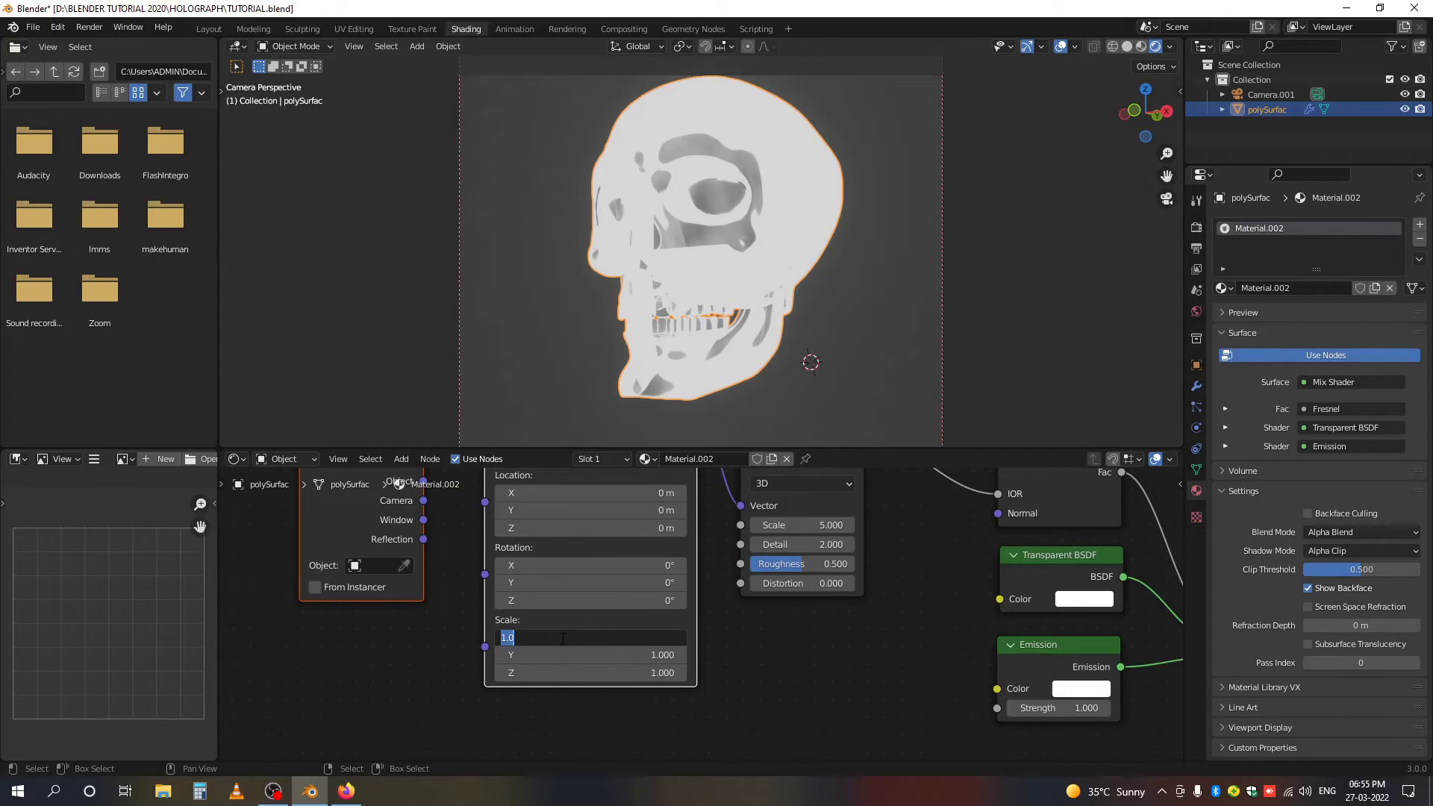
{"action": "key", "text": "Tab"}
{"action": "type", "text": "00"}
{"action": "key", "text": "Return"}
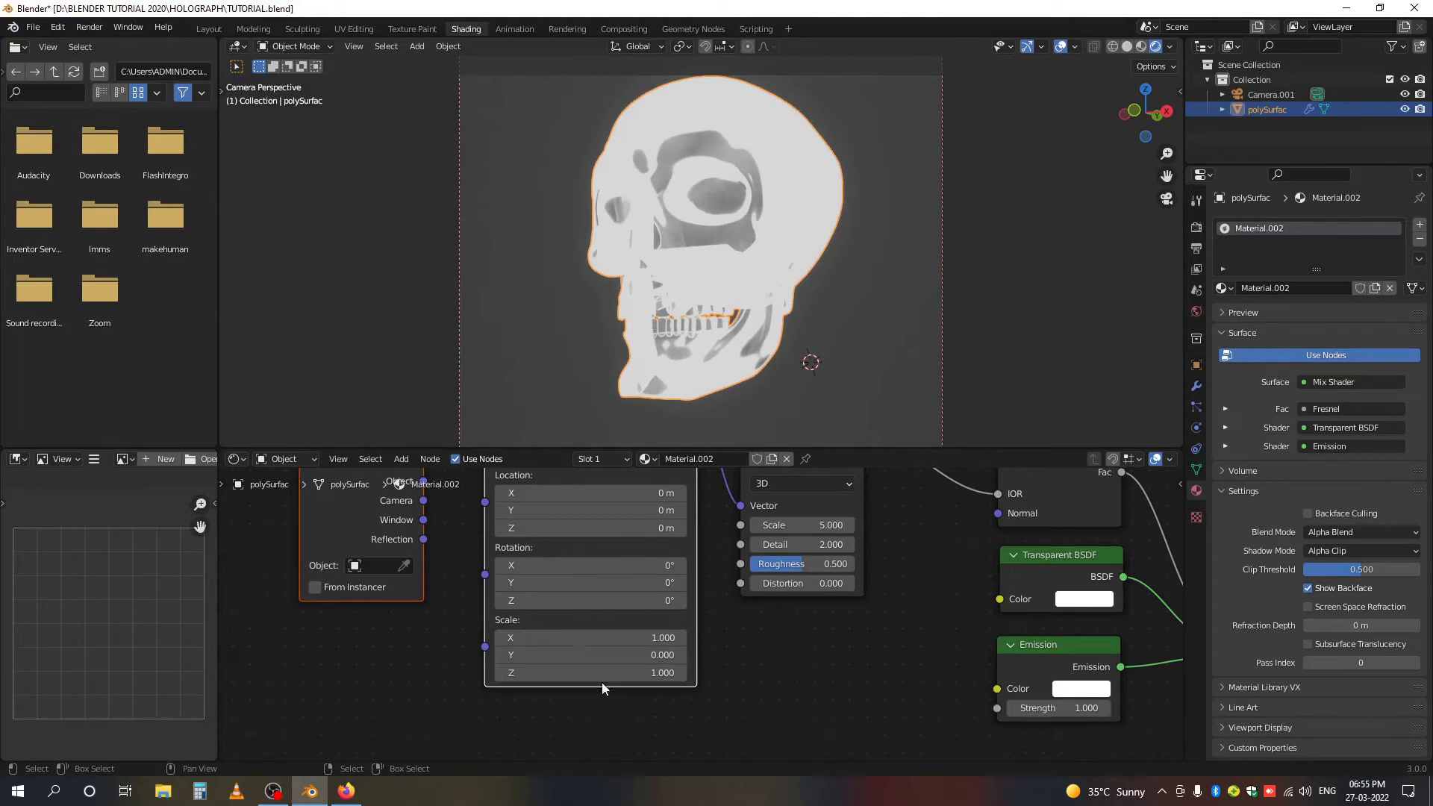
Set the Mapping node's Z and X scales to 0.
{"action": "left_click", "coordinate": [603, 672]}
{"action": "type", "text": "0"}
{"action": "key", "text": "Return"}
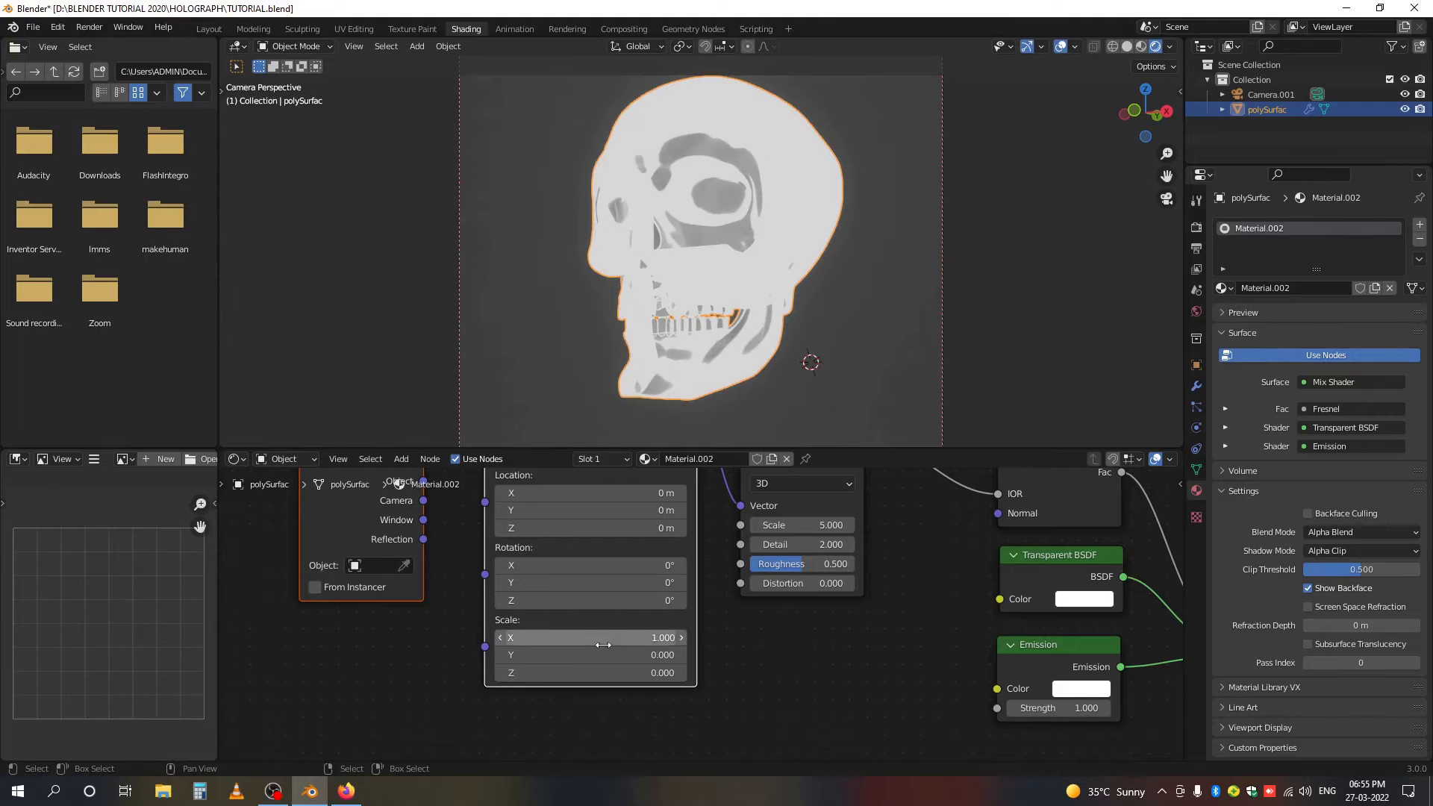
{"action": "left_click", "coordinate": [603, 639]}
{"action": "type", "text": "0"}
{"action": "key", "text": "Return"}
Insert a ColorRamp node on the link between the Noise Texture and the Fresnel IOR.
{"action": "middle_click_drag", "start_coordinate": [739, 688], "coordinate": [595, 760]}
{"action": "middle_click_drag", "start_coordinate": [745, 640], "coordinate": [607, 702]}
{"action": "key", "text": "shift+a"}
{"action": "left_click", "coordinate": [656, 511]}
{"action": "type", "text": "colo"}
{"action": "key", "text": "Return"}
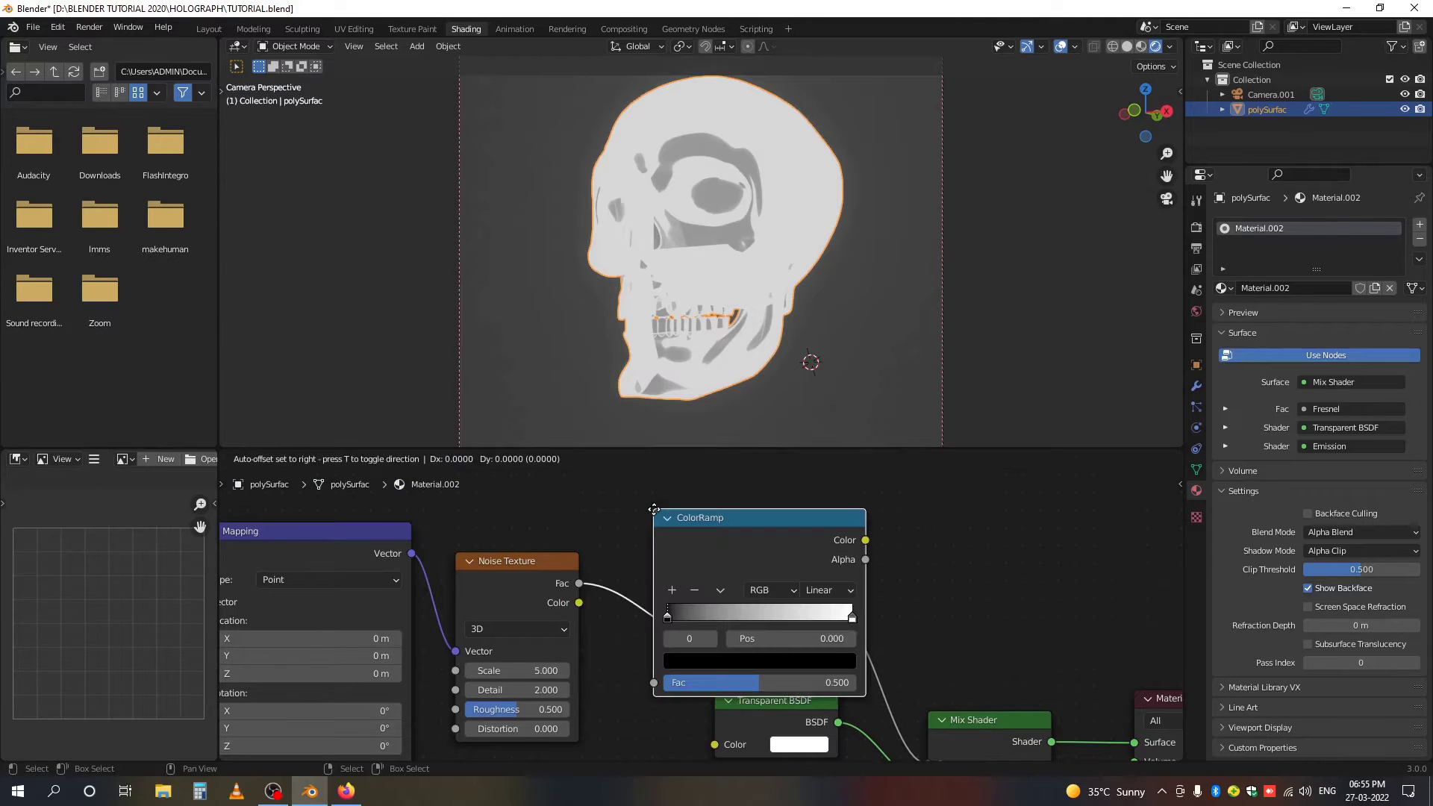
{"action": "left_click", "coordinate": [655, 517]}
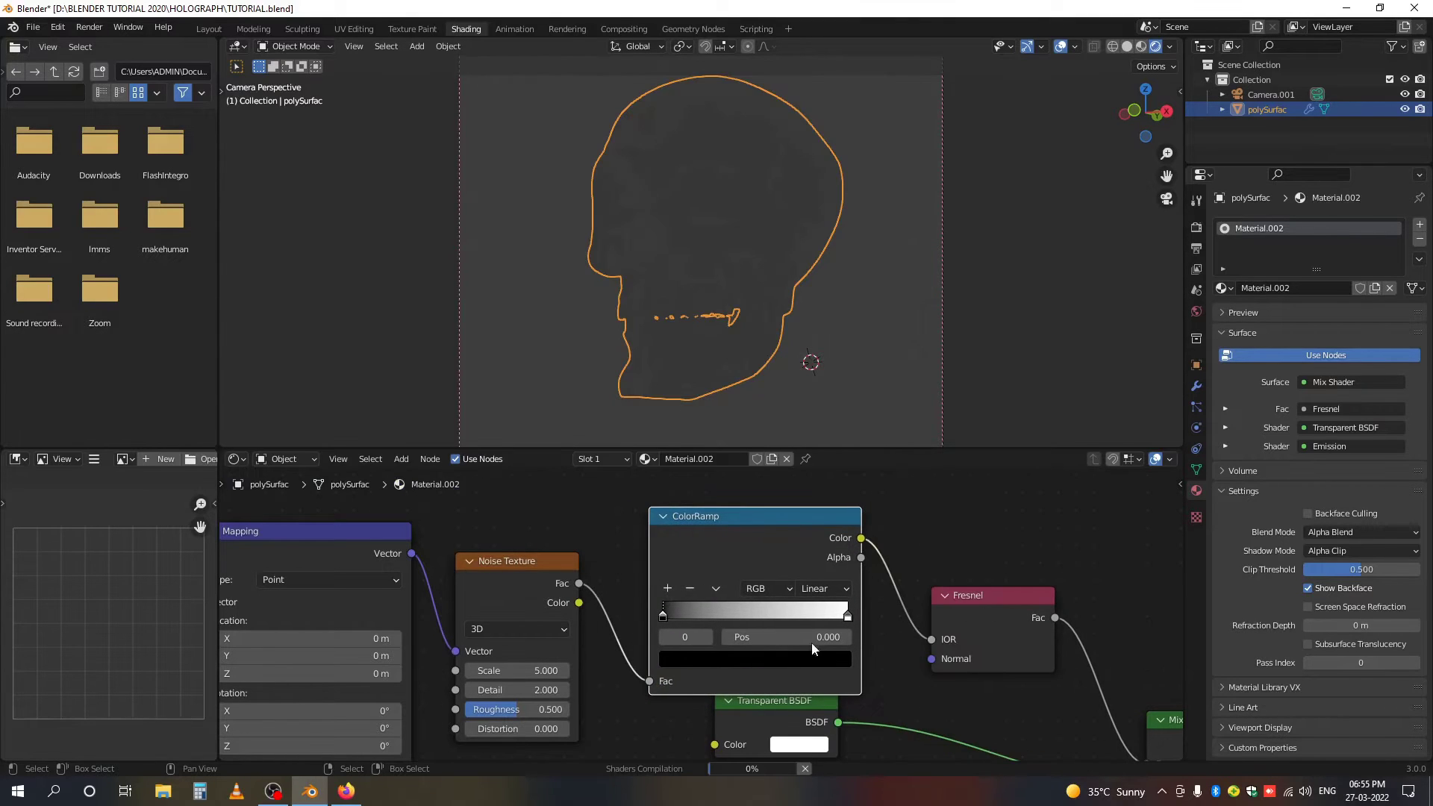
{"action": "scroll", "coordinate": [924, 622], "scroll_direction": "up", "scroll_amount": 3}
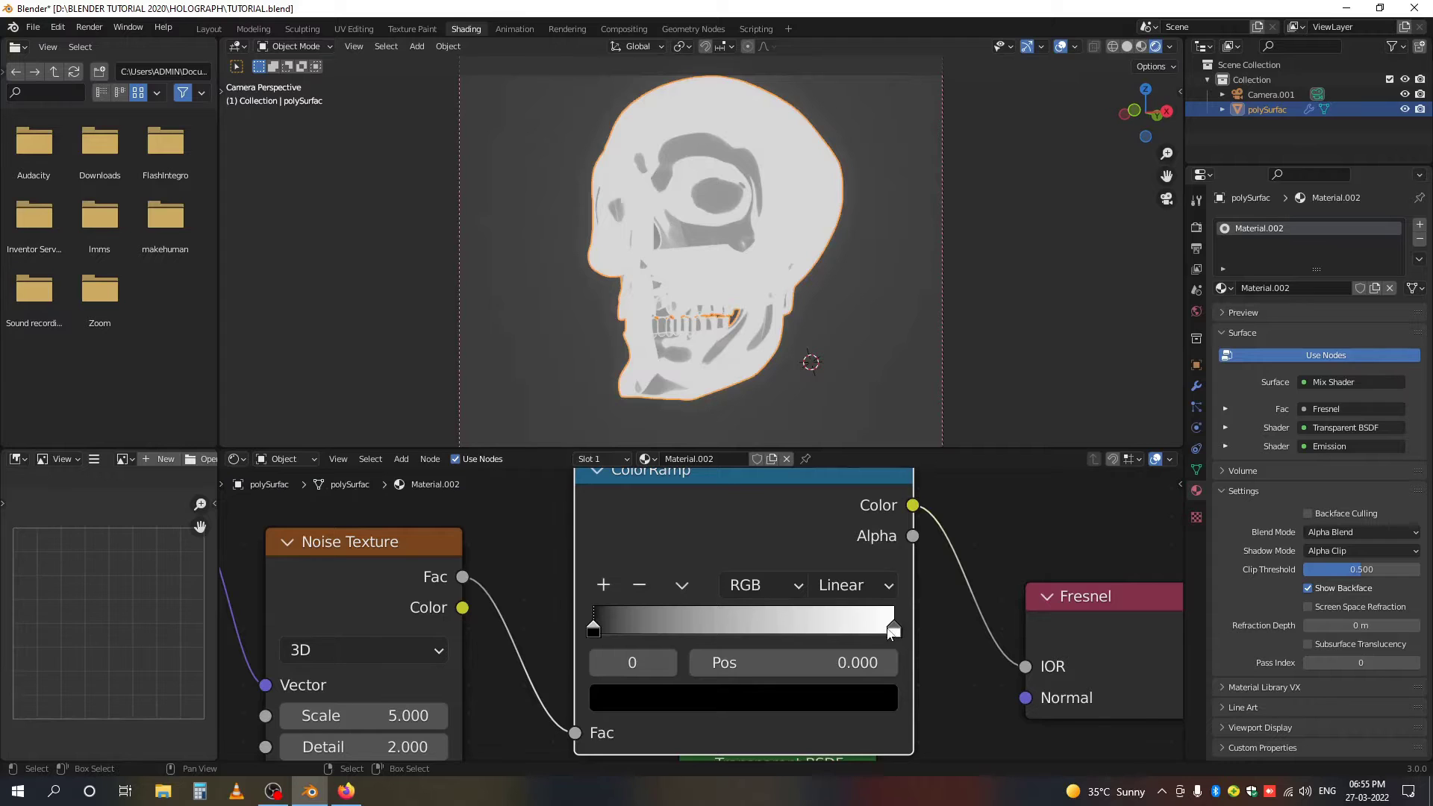
Move the ColorRamp's white stop to position 0.518.
{"action": "left_click_drag", "start_coordinate": [892, 633], "coordinate": [747, 630]}
{"action": "middle_click_drag", "start_coordinate": [437, 639], "coordinate": [602, 505]}
{"action": "scroll", "coordinate": [601, 509], "scroll_direction": "down", "scroll_amount": 3}
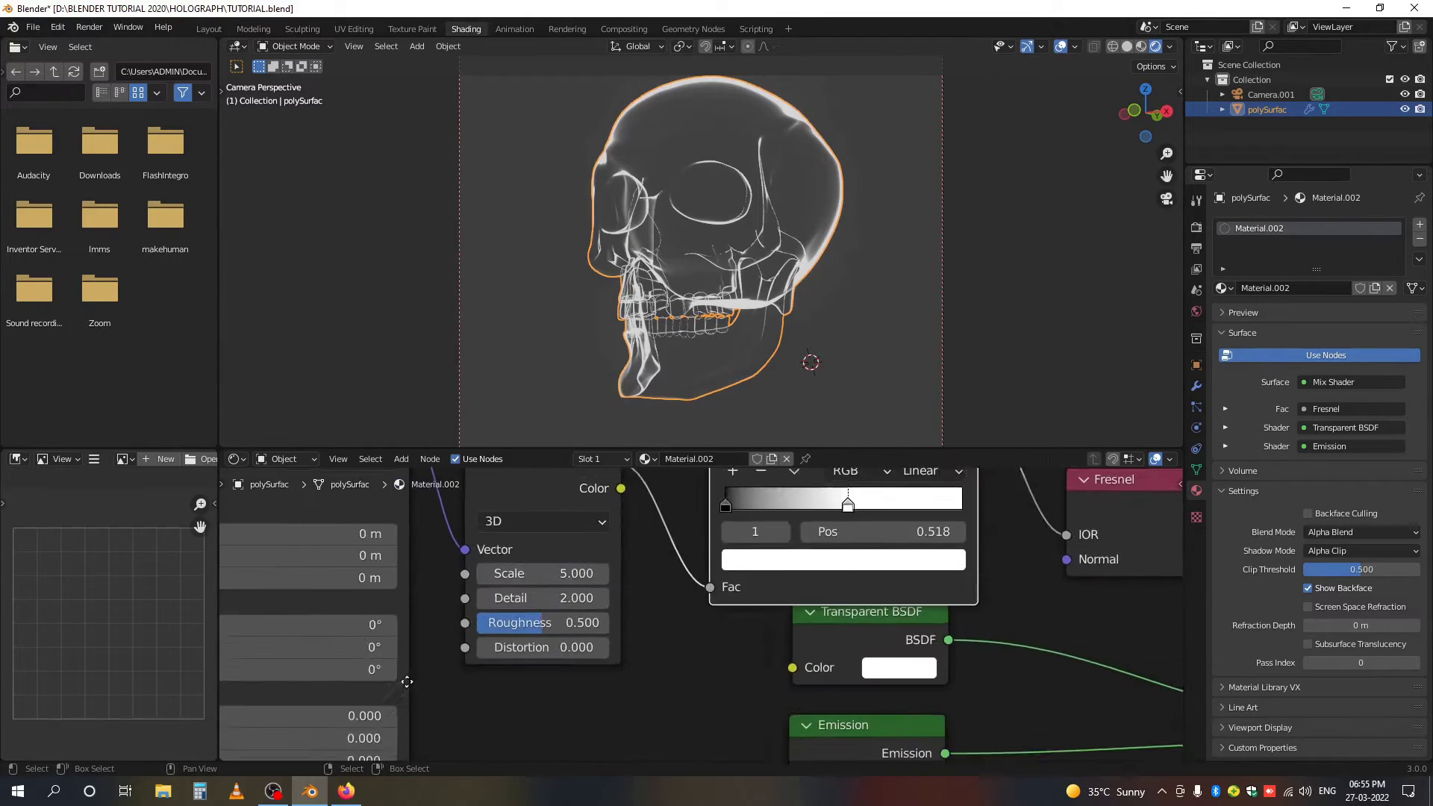
Reset the Mapping node's Y and X scales to 0.
{"action": "middle_click_drag", "start_coordinate": [406, 679], "coordinate": [616, 597]}
{"action": "scroll", "coordinate": [526, 650], "scroll_direction": "up", "scroll_amount": 1}
{"action": "mouse_move", "coordinate": [527, 653]}
{"action": "left_mouse_down"}
{"action": "mouse_move", "coordinate": [608, 653]}
{"action": "mouse_move", "coordinate": [520, 656]}
{"action": "mouse_move", "coordinate": [538, 629]}
{"action": "left_mouse_up"}
{"action": "left_click", "coordinate": [520, 657]}
{"action": "type", "text": "0"}
{"action": "key", "text": "Return"}
{"action": "left_click", "coordinate": [538, 630]}
{"action": "type", "text": "0"}
{"action": "key", "text": "Return"}
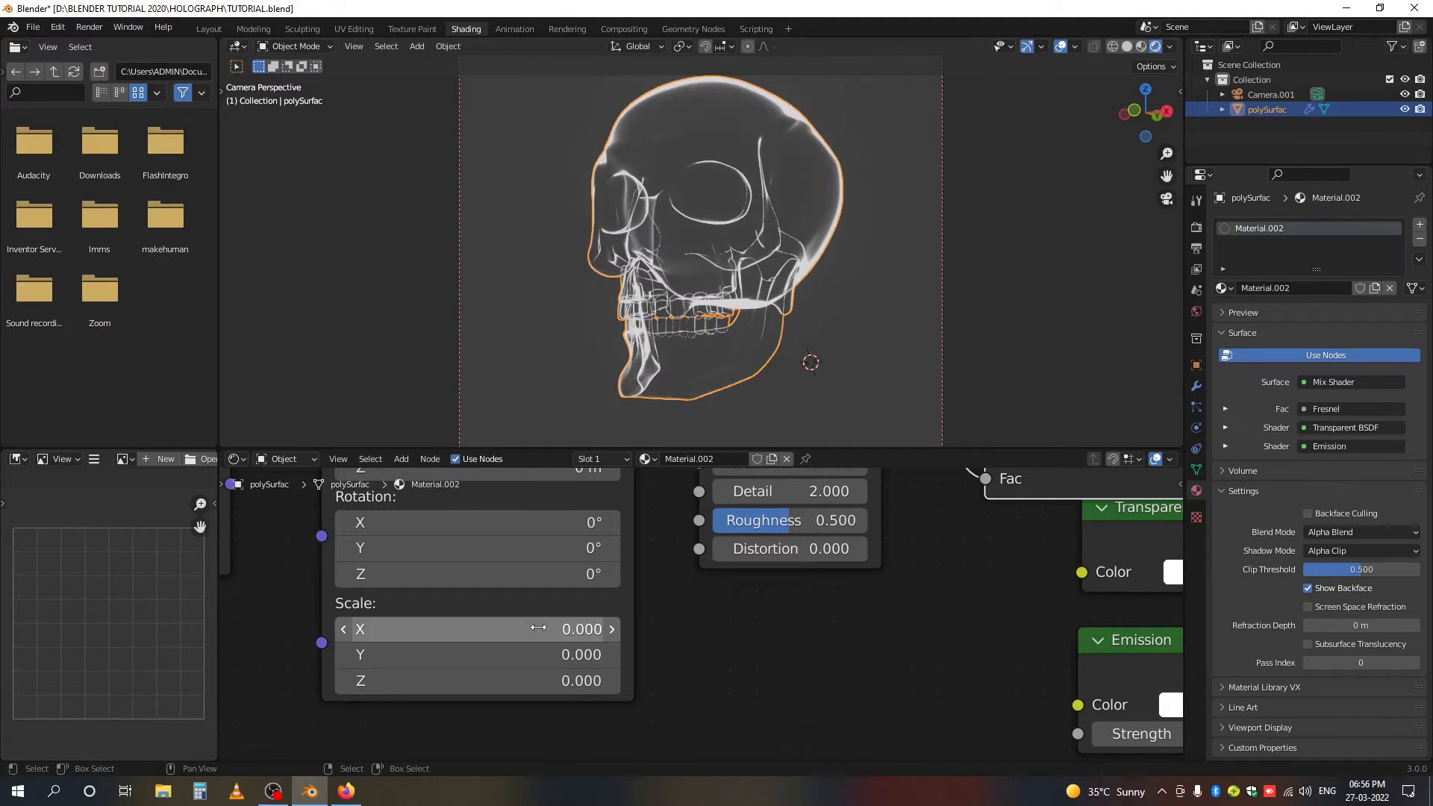
Set the Mapping node's Z scale to 1.
{"action": "left_click_drag", "start_coordinate": [537, 681], "coordinate": [709, 680]}
{"action": "left_click", "coordinate": [537, 681]}
{"action": "type", "text": "1"}
{"action": "key", "text": "Return"}
Set the Noise Texture's Scale to 182.6.
{"action": "mouse_move", "coordinate": [838, 729]}
{"action": "middle_mouse_down"}
{"action": "mouse_move", "coordinate": [768, 759]}
{"action": "mouse_move", "coordinate": [509, 538]}
{"action": "middle_mouse_up"}
{"action": "scroll", "coordinate": [597, 426], "scroll_direction": "down", "scroll_amount": 1}
{"action": "scroll", "coordinate": [753, 631], "scroll_direction": "down", "scroll_amount": 7}
{"action": "middle_click_drag", "start_coordinate": [733, 615], "coordinate": [723, 648]}
{"action": "scroll", "coordinate": [723, 649], "scroll_direction": "up", "scroll_amount": 2}
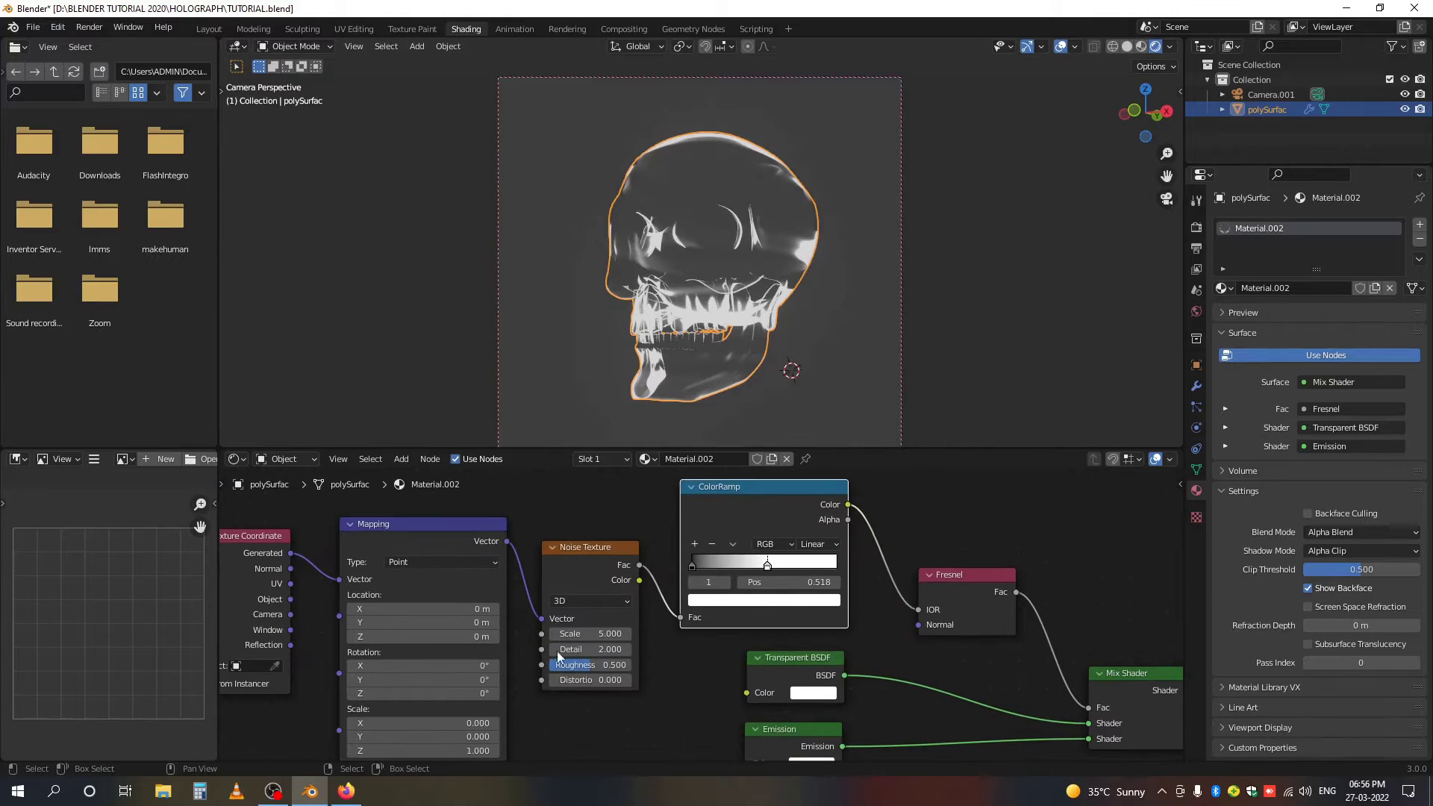
{"action": "scroll", "coordinate": [575, 634], "scroll_direction": "up", "scroll_amount": 4}
{"action": "scroll", "coordinate": [561, 635], "scroll_direction": "down", "scroll_amount": 2}
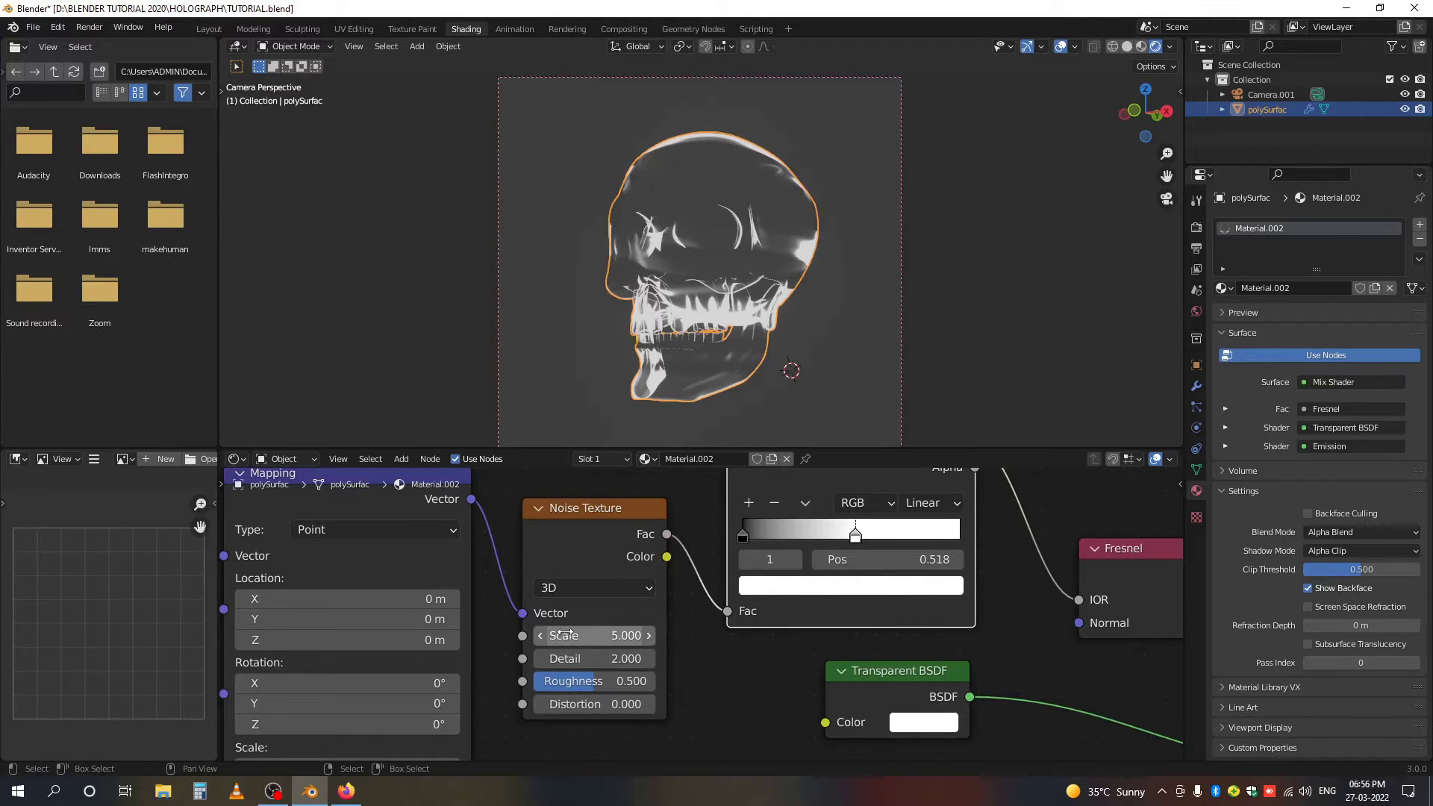
{"action": "left_click_drag", "start_coordinate": [561, 634], "coordinate": [694, 635]}
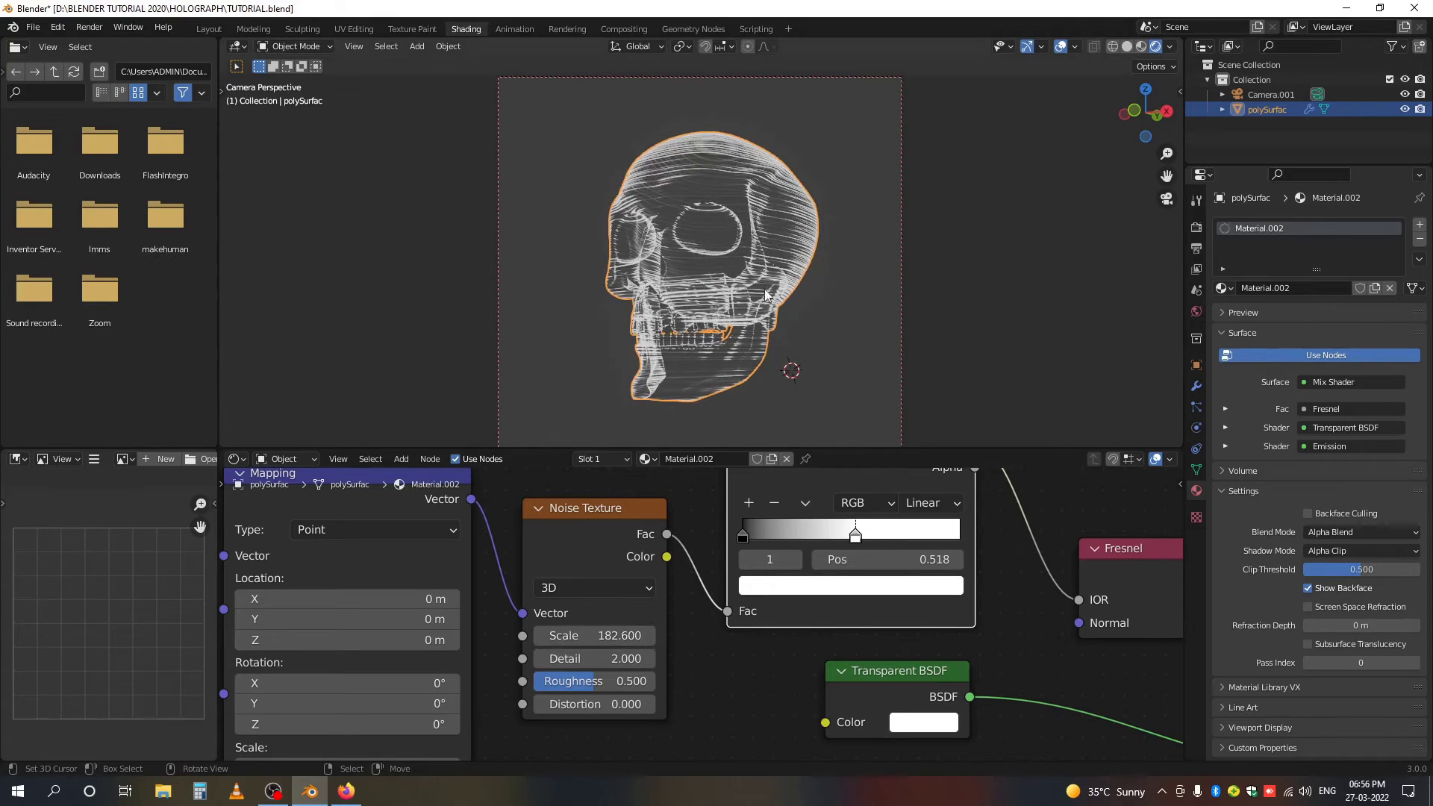
Set the world background colour to black and deselect everything.
{"action": "left_click", "coordinate": [1197, 312]}
{"action": "left_click", "coordinate": [1354, 326]}
{"action": "left_click_drag", "start_coordinate": [1401, 208], "coordinate": [1402, 222]}
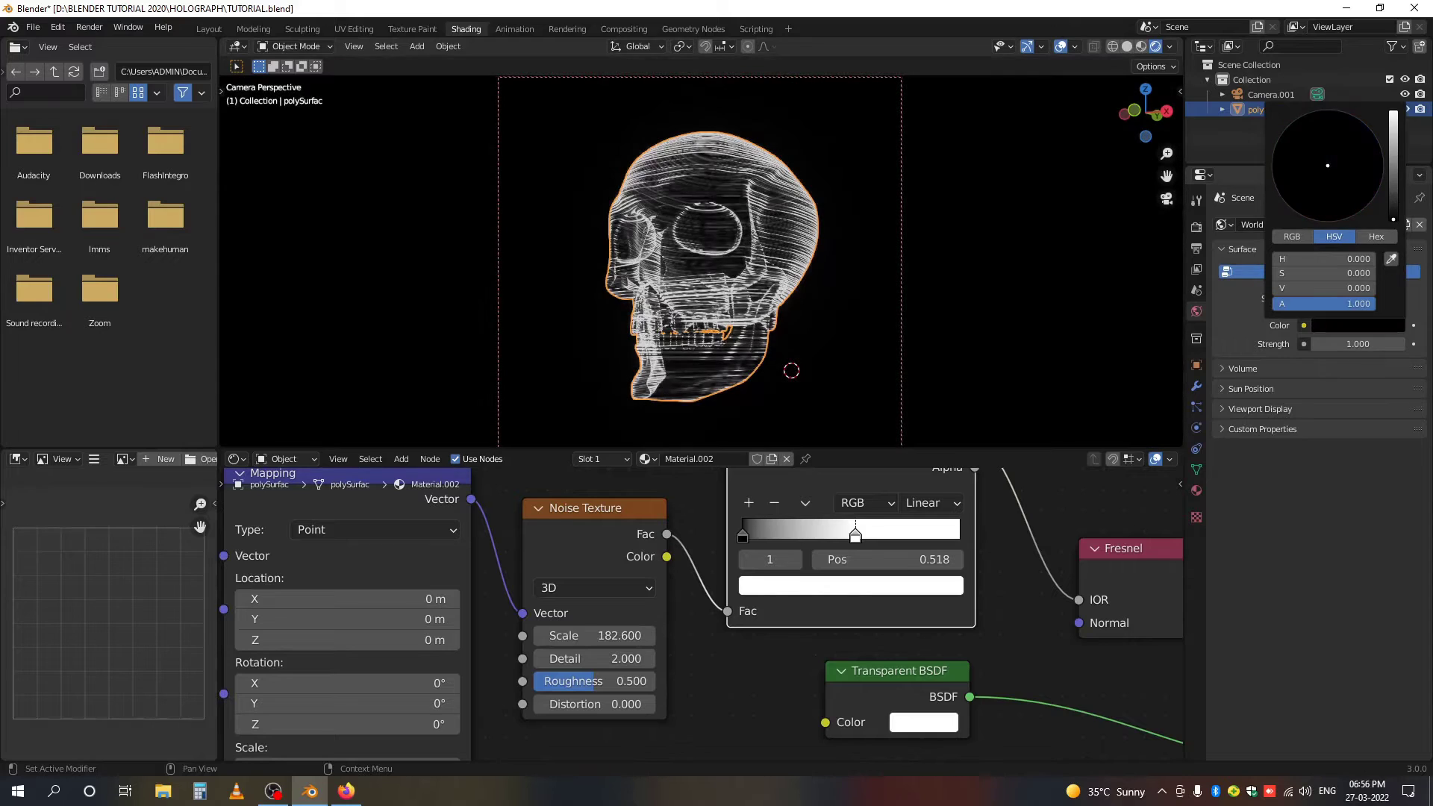
{"action": "key", "text": "alt+a"}
View the skull from another angle, return to the camera view, and set the Noise Texture's Scale to 226.6.
{"action": "scroll", "coordinate": [789, 302], "scroll_direction": "up", "scroll_amount": 2}
{"action": "scroll", "coordinate": [684, 228], "scroll_direction": "up", "scroll_amount": 3}
{"action": "middle_click_drag", "start_coordinate": [684, 228], "coordinate": [731, 300]}
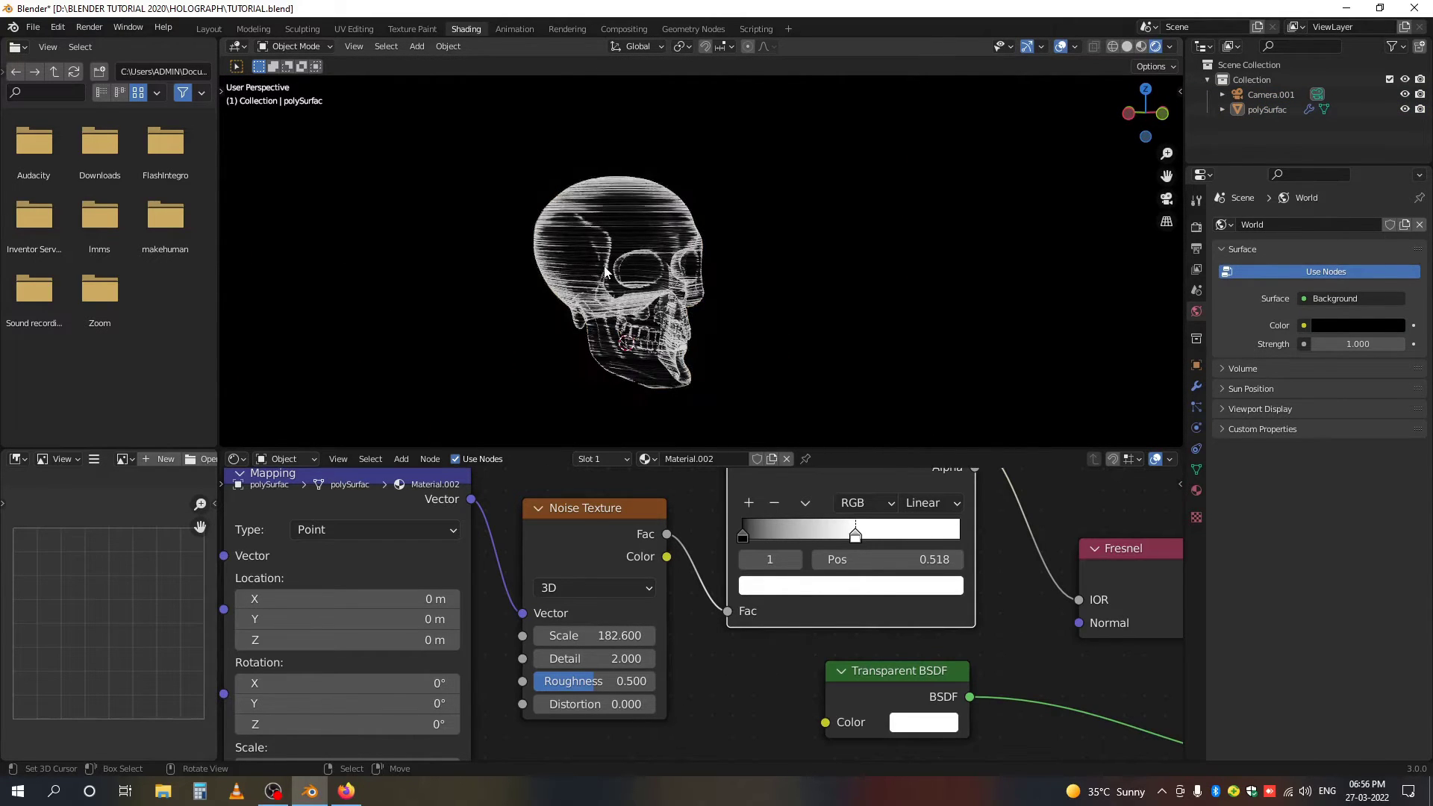
{"action": "left_click", "coordinate": [605, 270]}
{"action": "key", "text": "KP_0"}
{"action": "scroll", "coordinate": [600, 621], "scroll_direction": "up", "scroll_amount": 2}
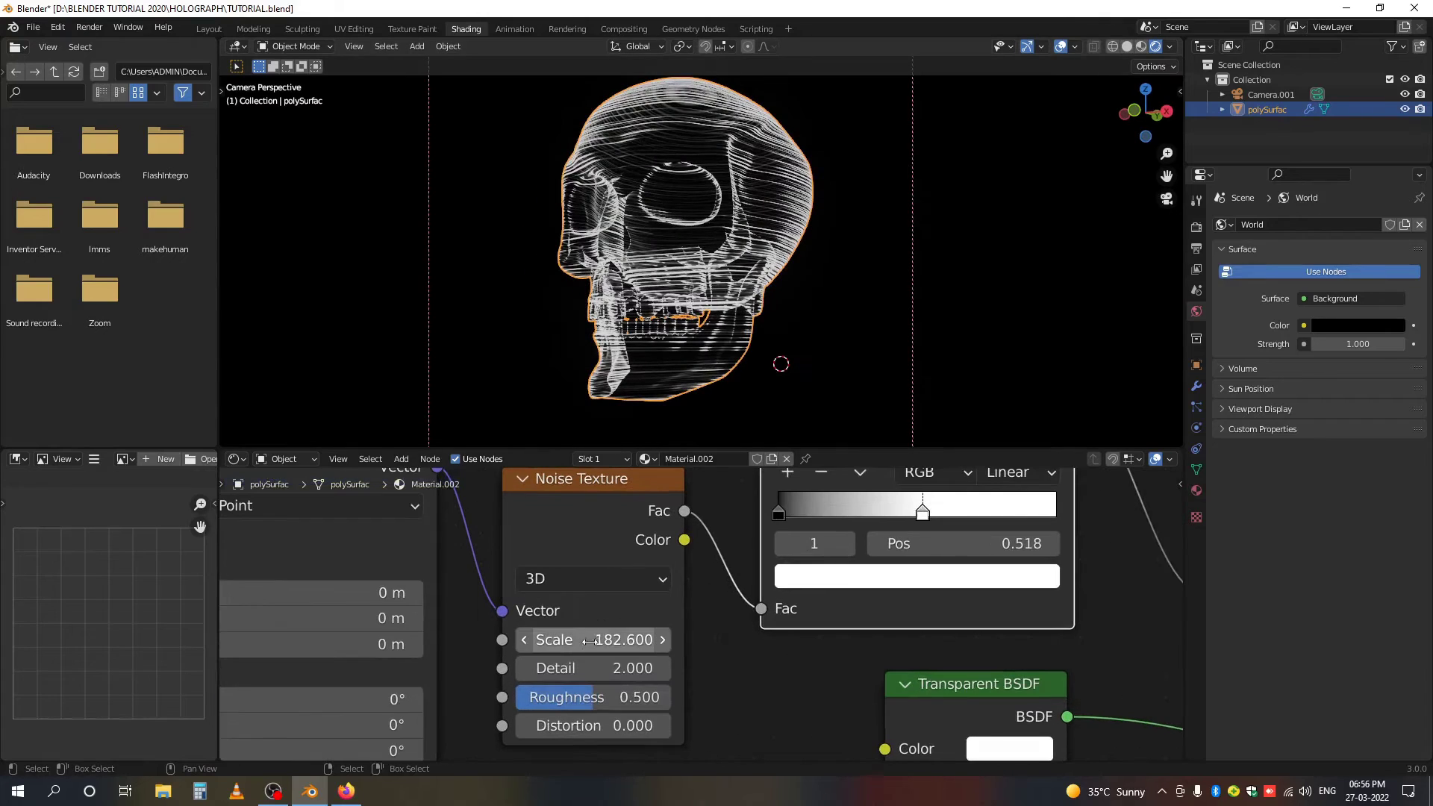
{"action": "left_click_drag", "start_coordinate": [597, 639], "coordinate": [642, 640]}
{"action": "left_click", "coordinate": [899, 319]}
{"action": "scroll", "coordinate": [706, 263], "scroll_direction": "down", "scroll_amount": 3}
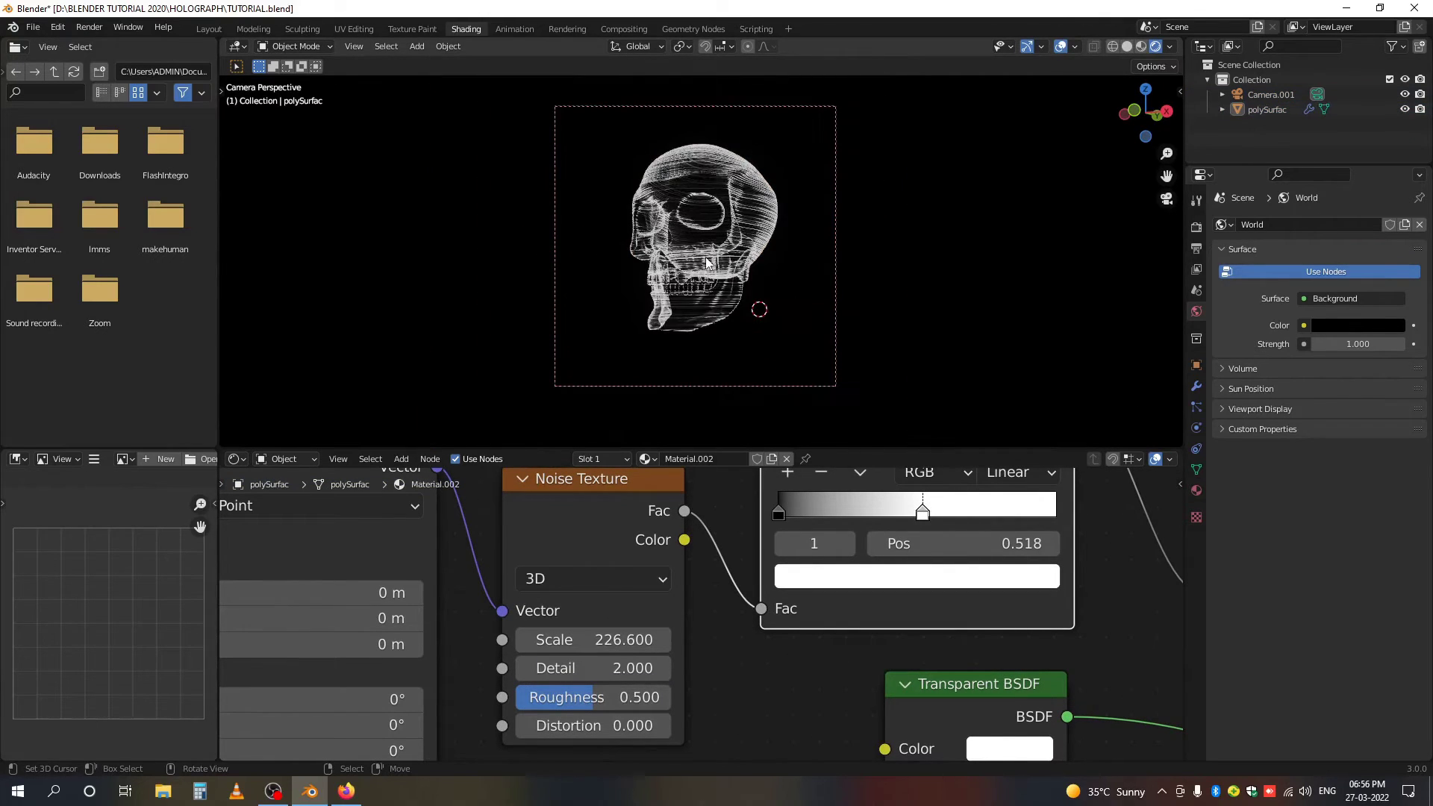
Change the Emission node's colour to light green and select the skull.
{"action": "scroll", "coordinate": [791, 690], "scroll_direction": "down", "scroll_amount": 3}
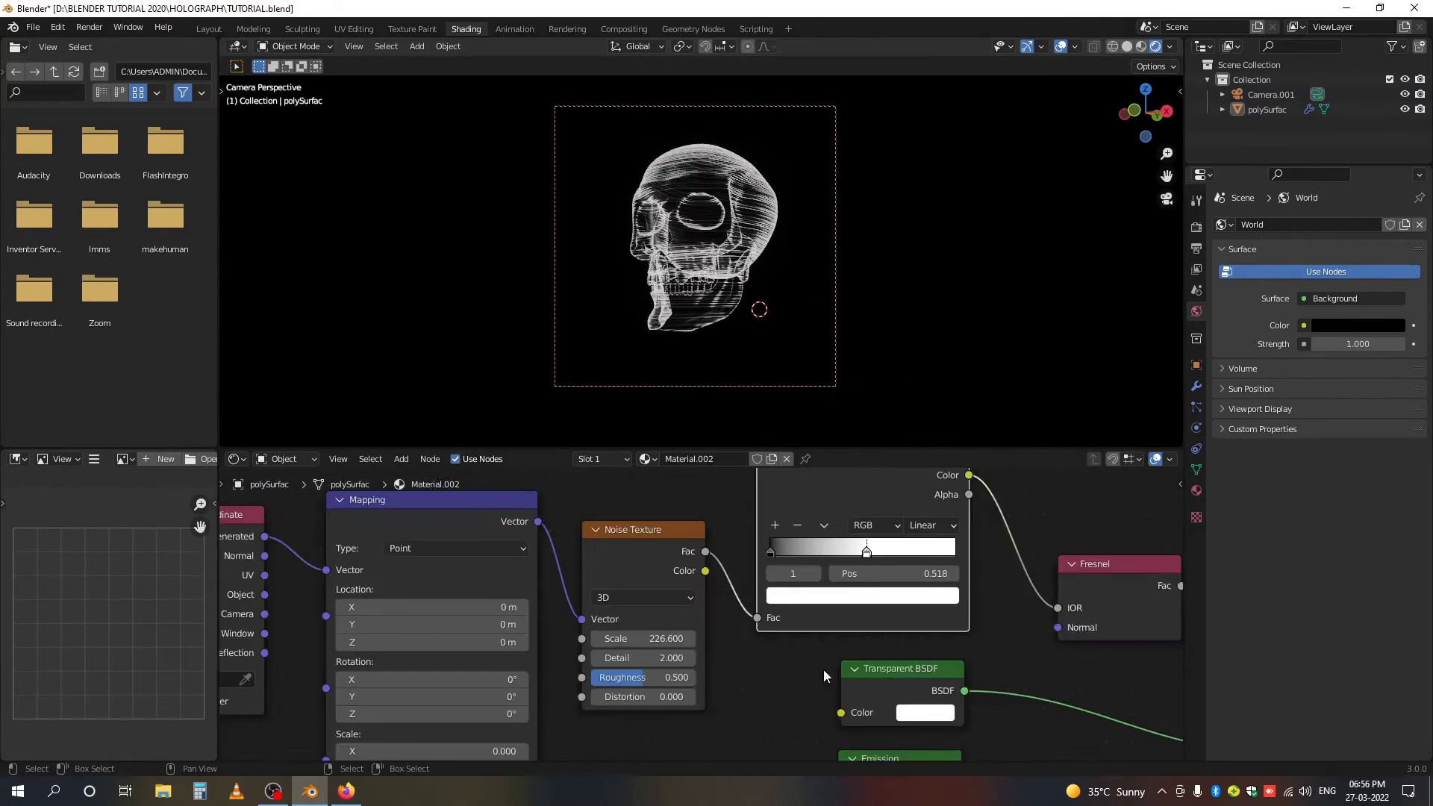
{"action": "scroll", "coordinate": [733, 689], "scroll_direction": "up", "scroll_amount": 3}
{"action": "scroll", "coordinate": [831, 639], "scroll_direction": "down", "scroll_amount": 2}
{"action": "scroll", "coordinate": [706, 576], "scroll_direction": "up", "scroll_amount": 2}
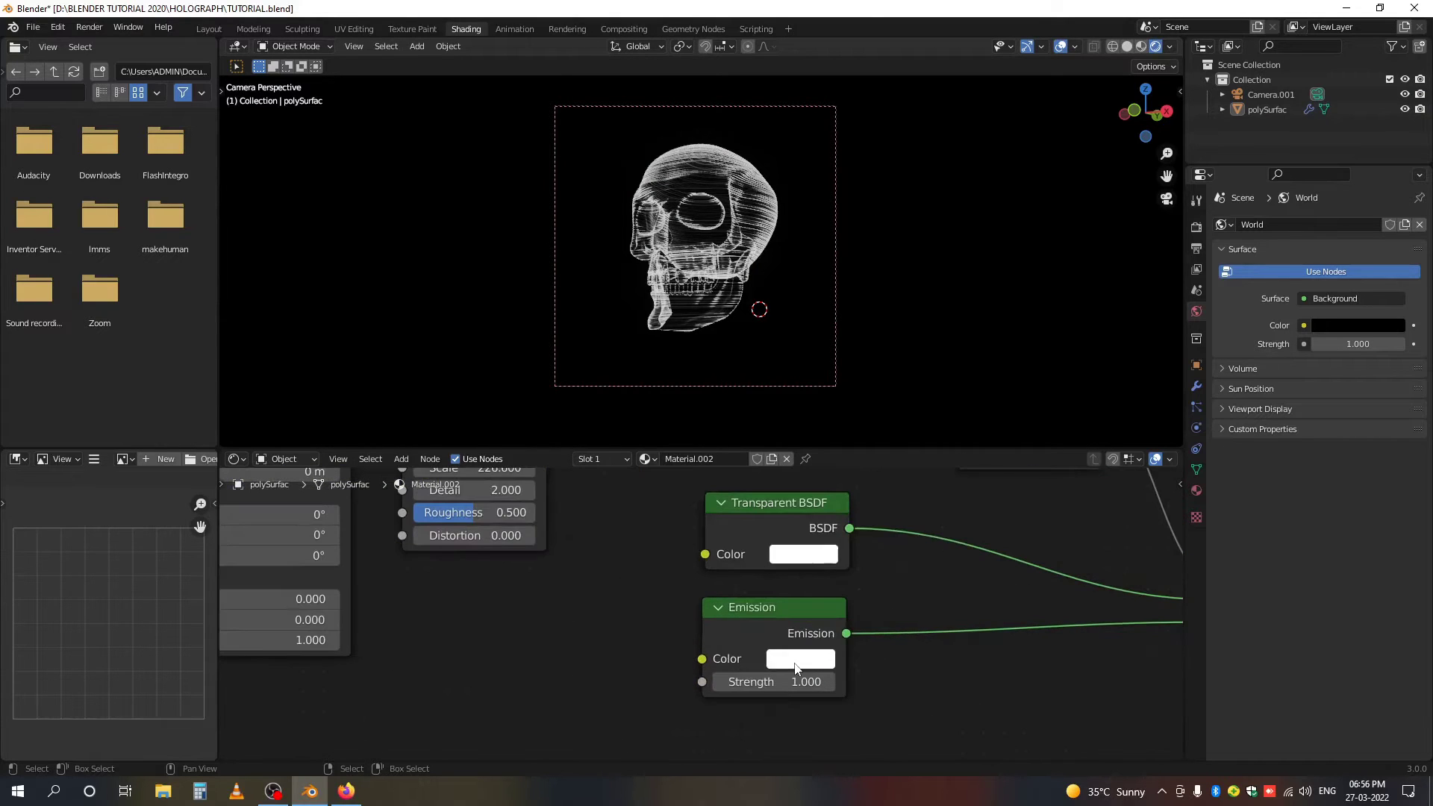
{"action": "left_click", "coordinate": [799, 661]}
{"action": "left_click", "coordinate": [821, 421]}
{"action": "left_click_drag", "start_coordinate": [822, 421], "coordinate": [819, 415]}
{"action": "scroll", "coordinate": [714, 240], "scroll_direction": "up", "scroll_amount": 2}
{"action": "left_click", "coordinate": [714, 240]}
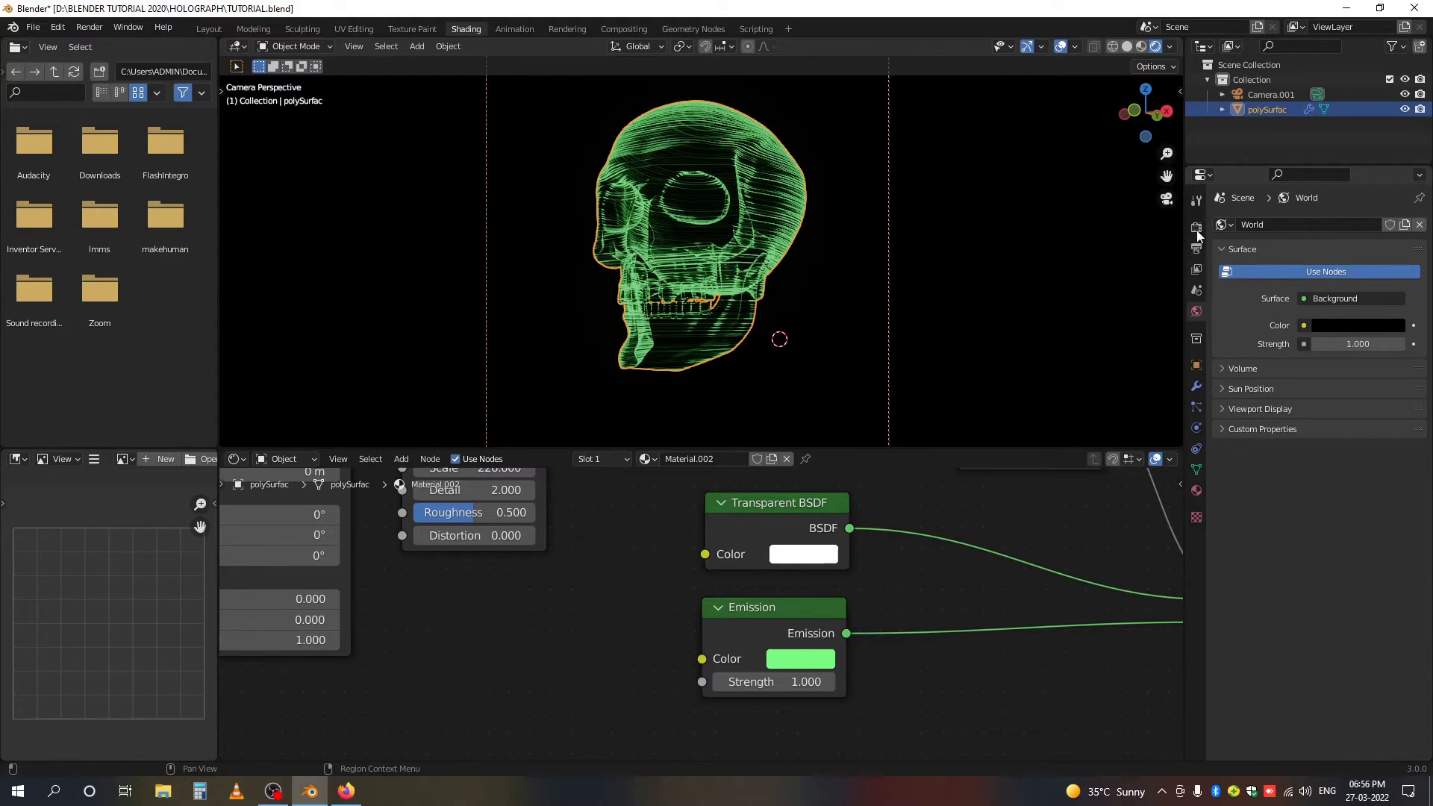
Show the Bloom render settings, set the Emission node's Strength to 3.4, and deselect the skull.
{"action": "left_click", "coordinate": [1197, 227]}
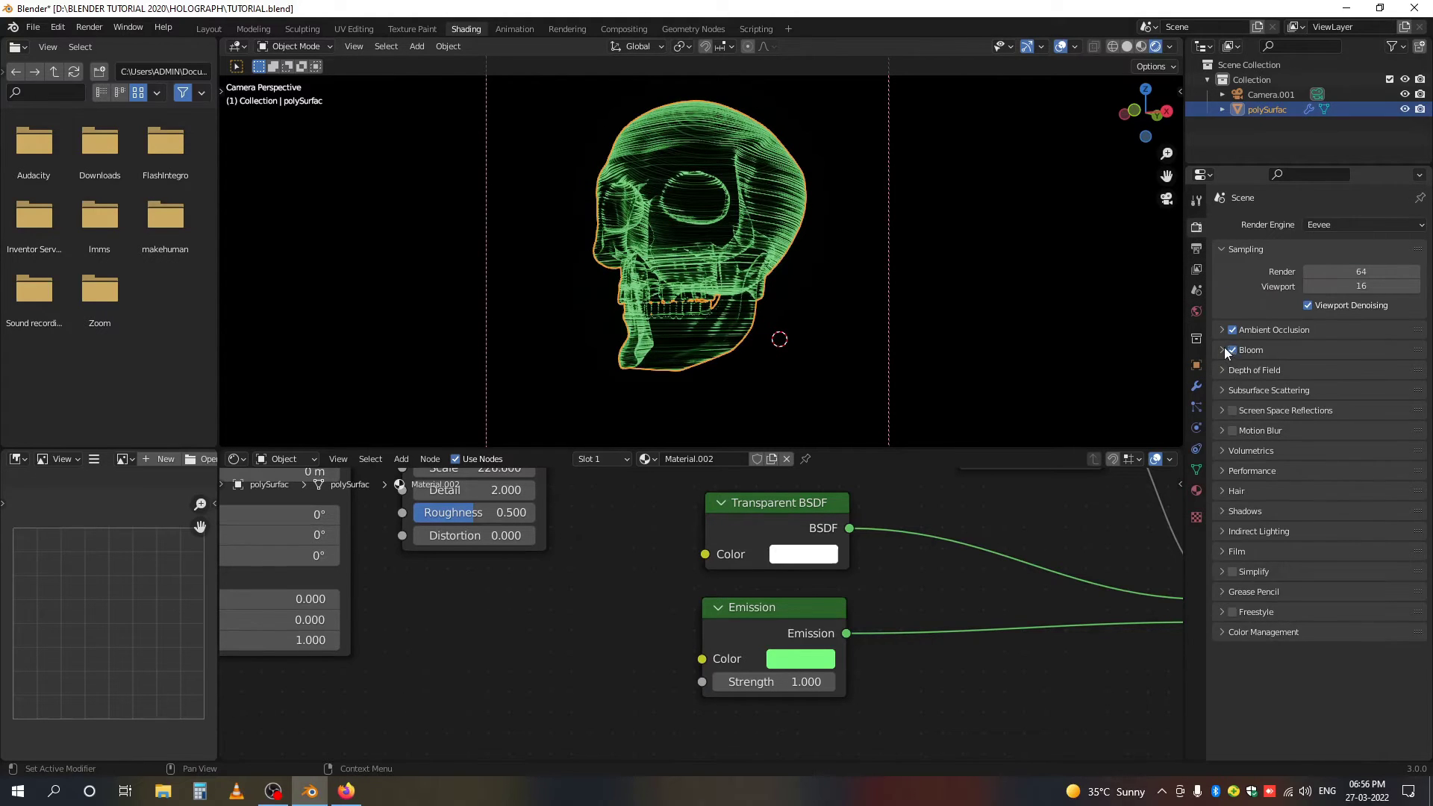
{"action": "left_click", "coordinate": [1245, 351]}
{"action": "left_click_drag", "start_coordinate": [795, 682], "coordinate": [814, 683]}
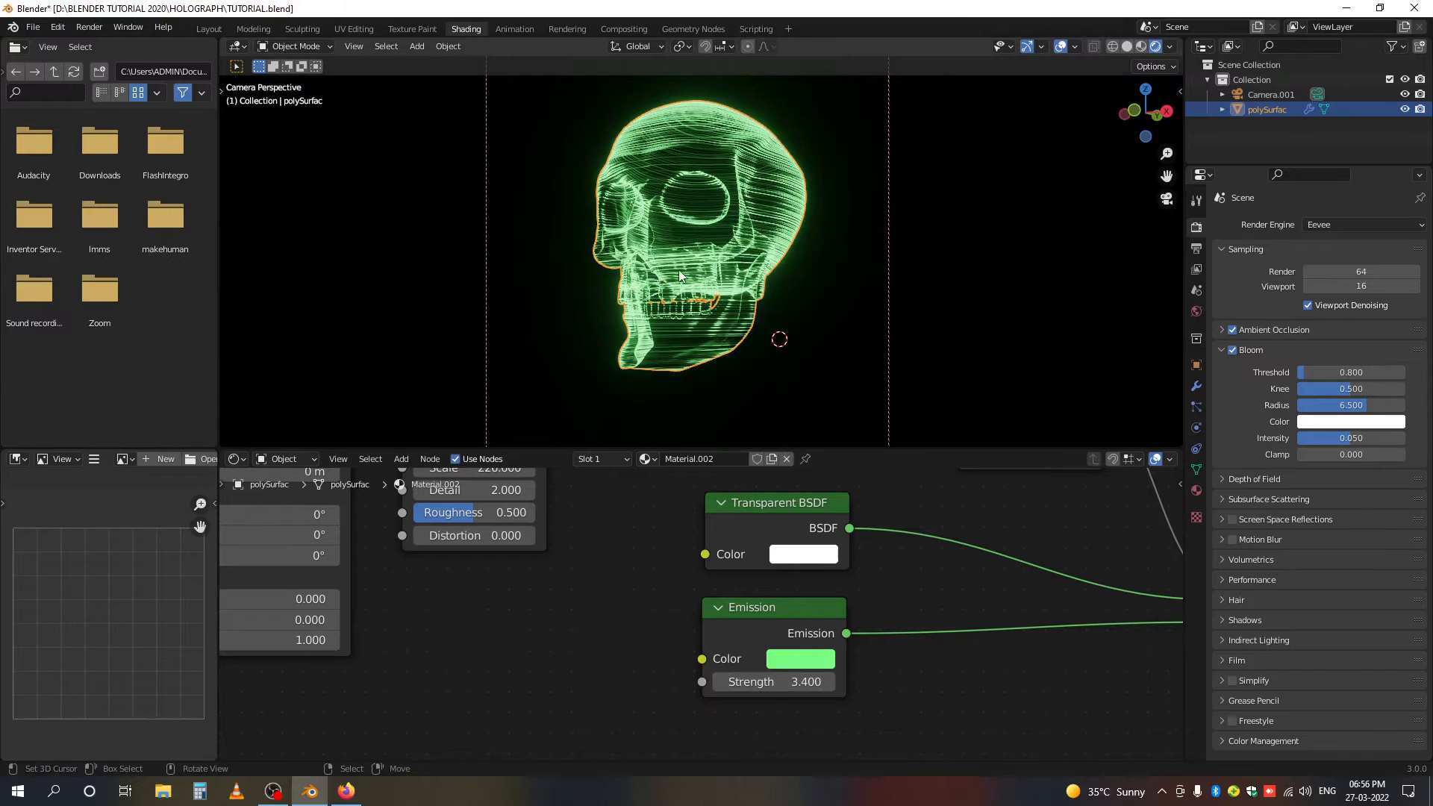
{"action": "scroll", "coordinate": [690, 290], "scroll_direction": "down", "scroll_amount": 1}
{"action": "left_click", "coordinate": [704, 313]}
Duplicate the Fresnel node, place the copy above the original, and set its IOR to 1.
{"action": "scroll", "coordinate": [705, 664], "scroll_direction": "down", "scroll_amount": 5}
{"action": "scroll", "coordinate": [715, 677], "scroll_direction": "down", "scroll_amount": 3}
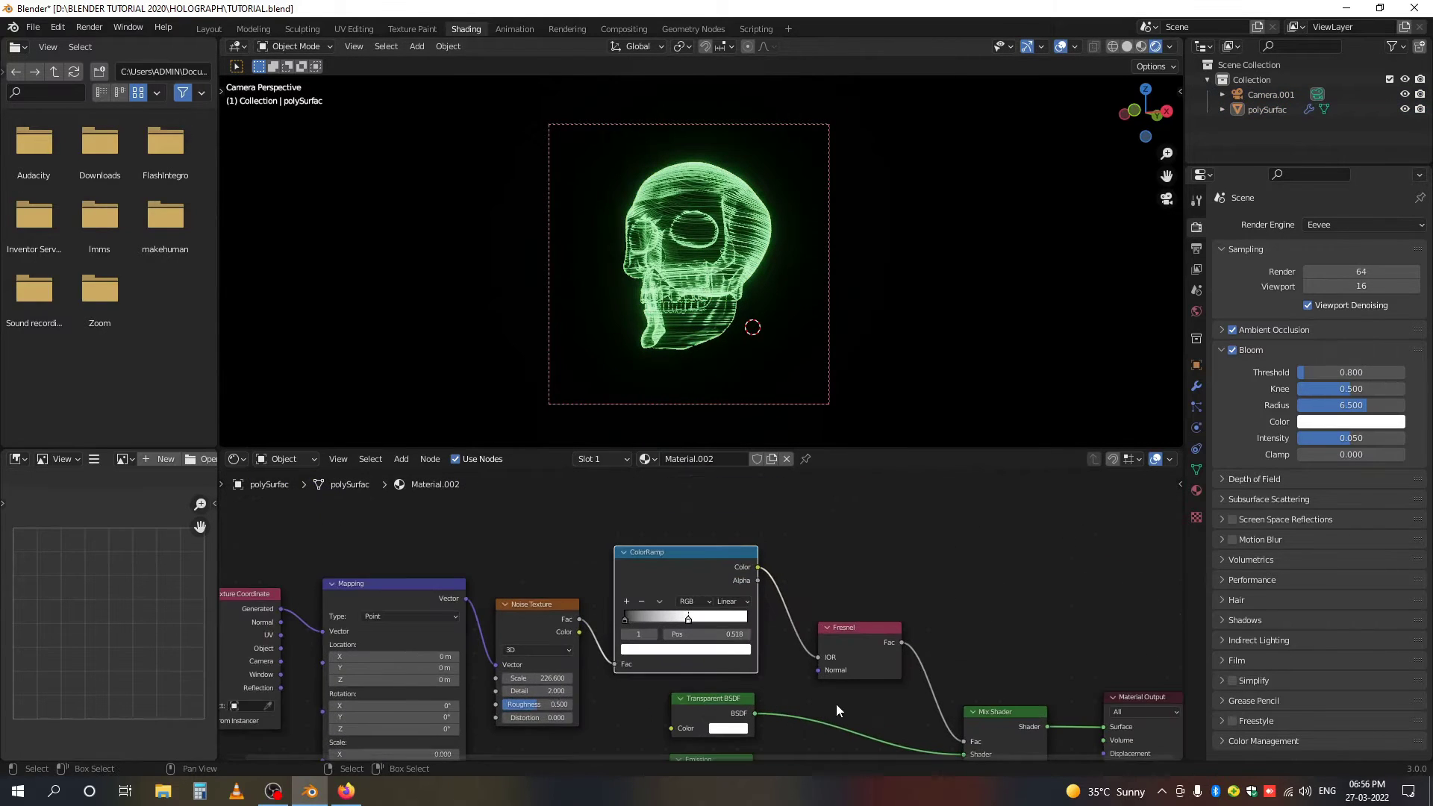
{"action": "scroll", "coordinate": [754, 627], "scroll_direction": "up", "scroll_amount": 2}
{"action": "left_click", "coordinate": [724, 608]}
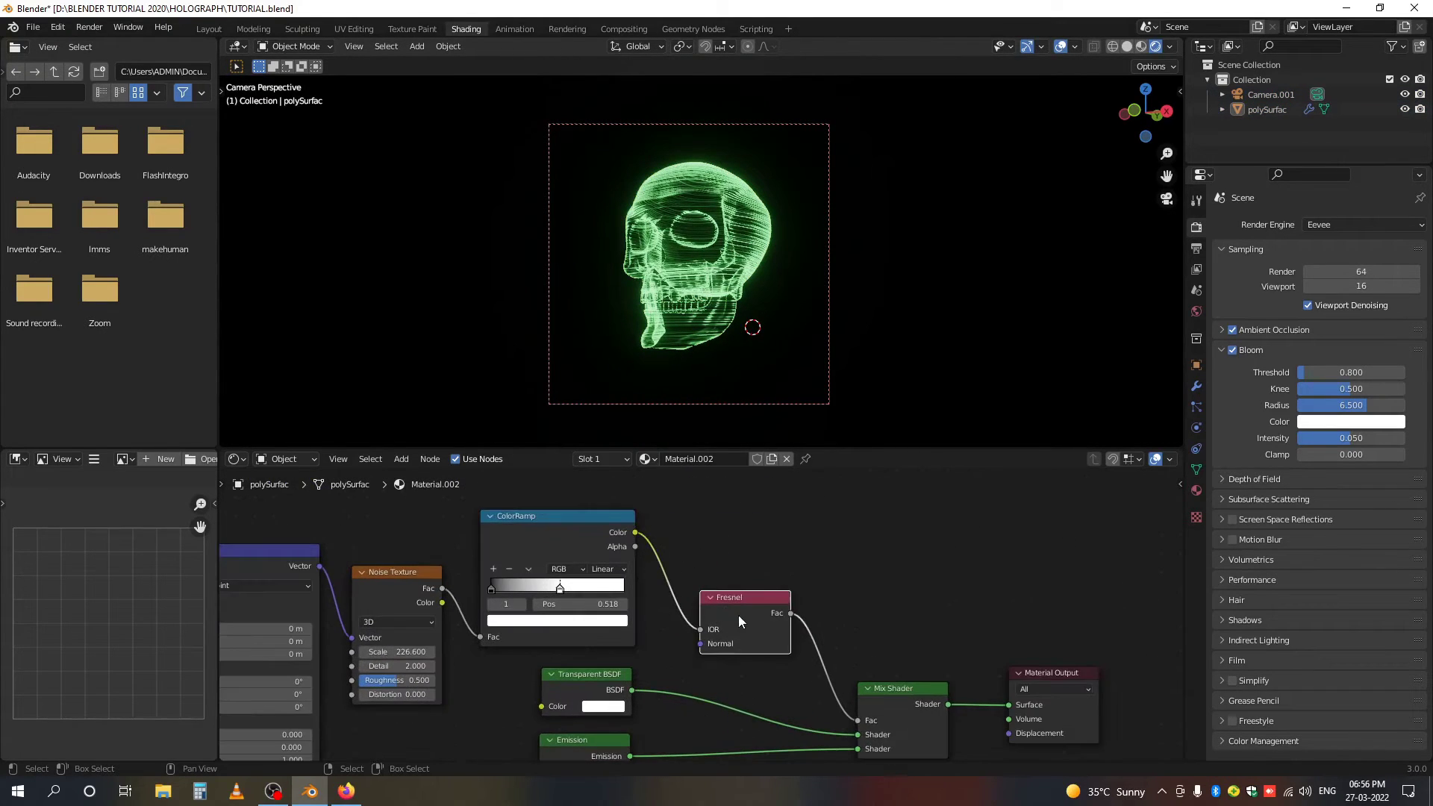
{"action": "key", "text": "shift+d"}
{"action": "left_click", "coordinate": [736, 541]}
{"action": "middle_click_drag", "start_coordinate": [736, 541], "coordinate": [615, 503]}
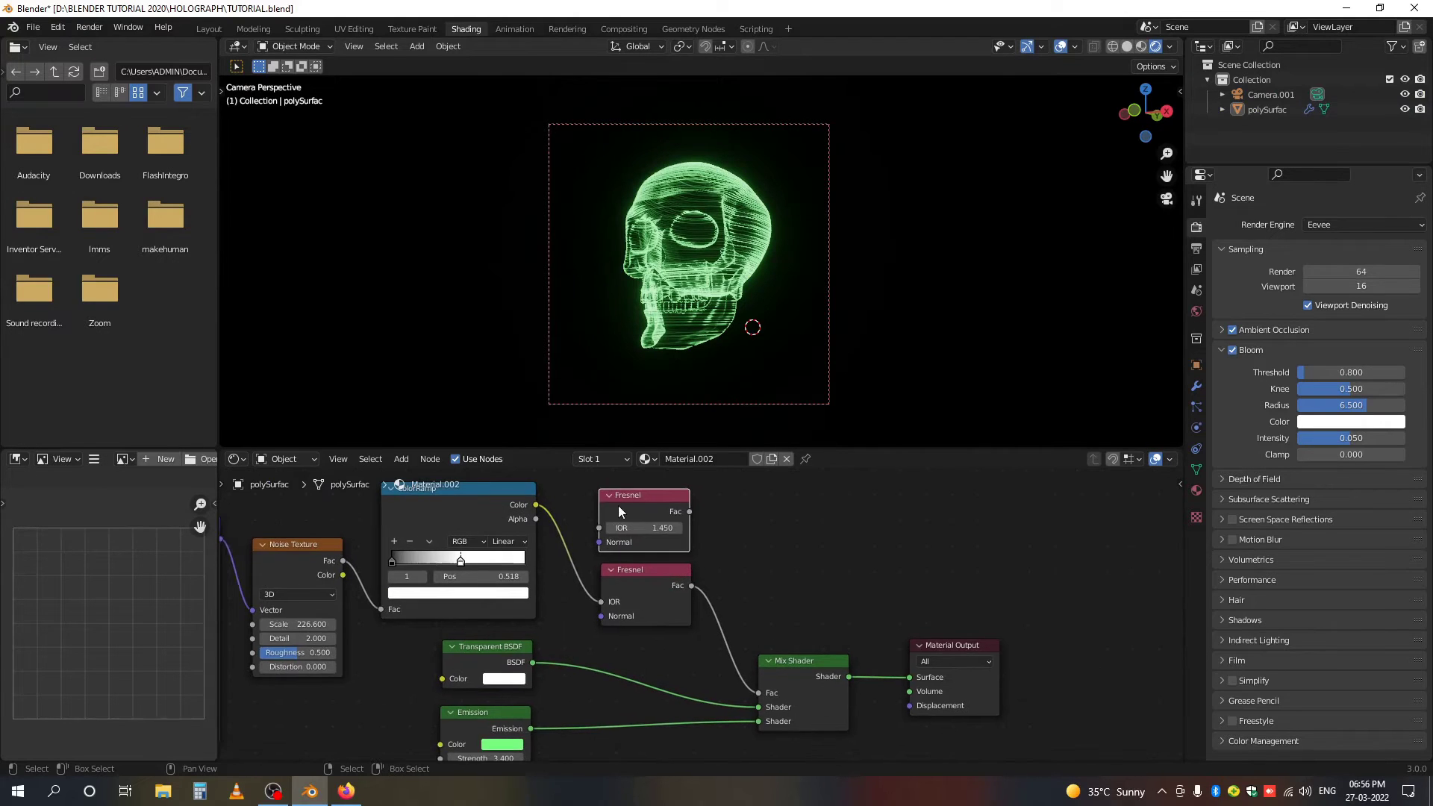
{"action": "scroll", "coordinate": [627, 515], "scroll_direction": "up", "scroll_amount": 1}
{"action": "double_click", "coordinate": [646, 529]}
{"action": "type", "text": "1"}
{"action": "key", "text": "Return"}
Add a MixRGB node beside the two Fresnel nodes.
{"action": "key", "text": "shift+a"}
{"action": "left_click", "coordinate": [829, 556]}
{"action": "type", "text": "mix"}
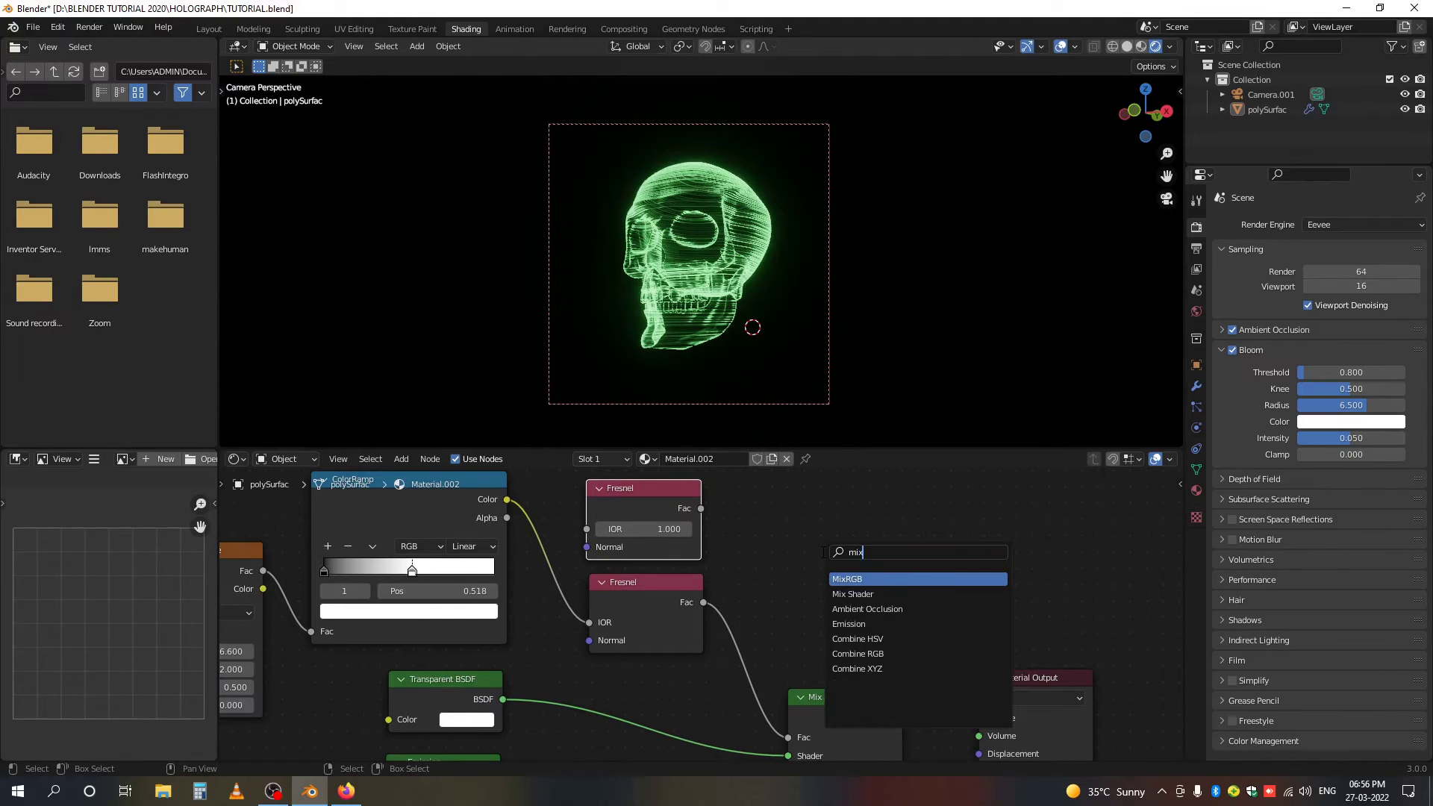
{"action": "left_click_drag", "start_coordinate": [822, 552], "coordinate": [654, 515]}
{"action": "middle_click_drag", "start_coordinate": [655, 515], "coordinate": [611, 454]}
Link the upper Fresnel to the MixRGB node's Color1, the lower to Color2, and its Color output to the Mix Shader's Fac.
{"action": "left_click_drag", "start_coordinate": [642, 524], "coordinate": [689, 621]}
{"action": "middle_click_drag", "start_coordinate": [804, 530], "coordinate": [771, 496]}
{"action": "left_click_drag", "start_coordinate": [769, 490], "coordinate": [695, 714]}
{"action": "scroll", "coordinate": [742, 657], "scroll_direction": "down", "scroll_amount": 2}
{"action": "left_click_drag", "start_coordinate": [746, 656], "coordinate": [1000, 577]}
Set the upper Fresnel's IOR to 1.1 and the MixRGB node's factor to 0.8.
{"action": "scroll", "coordinate": [676, 525], "scroll_direction": "up", "scroll_amount": 5}
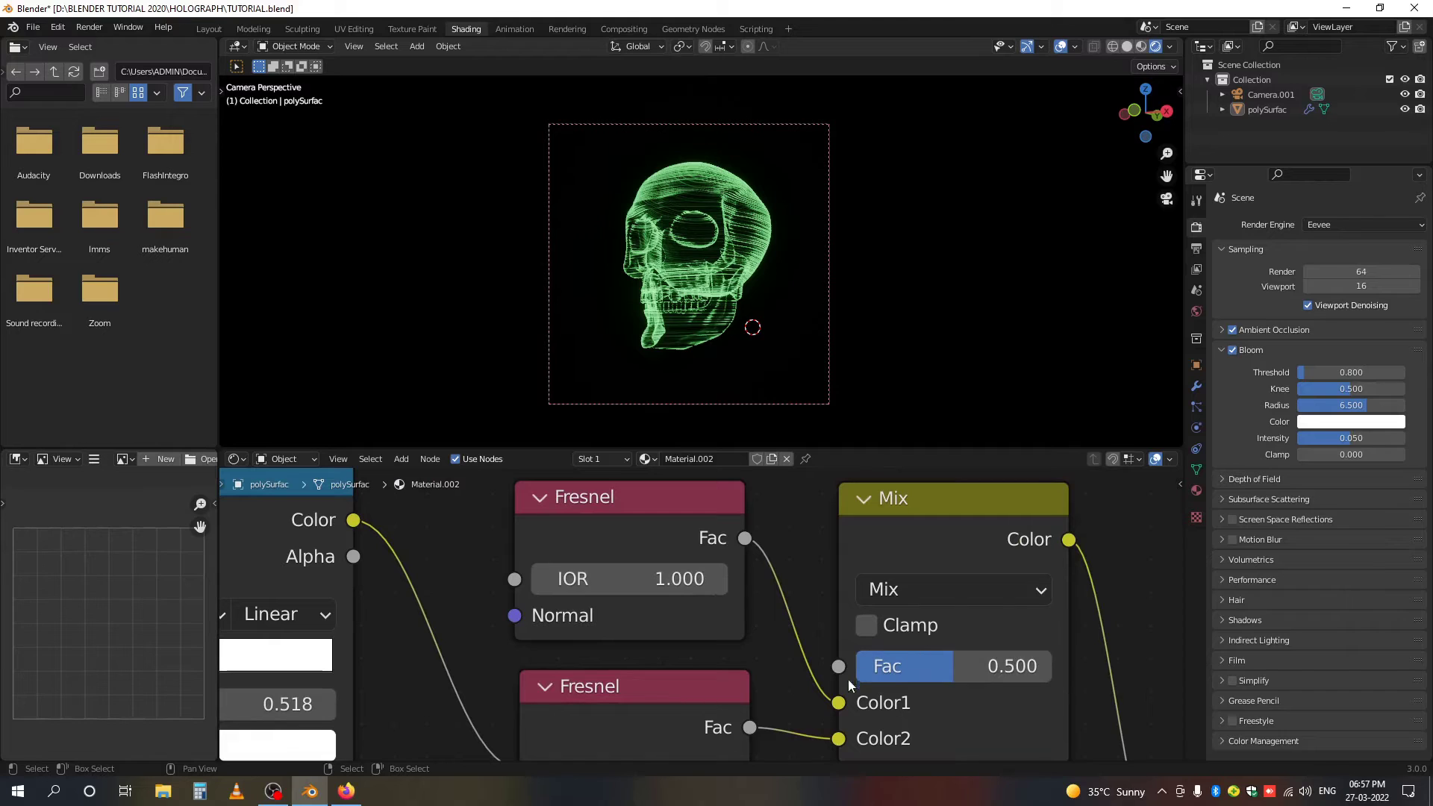
{"action": "mouse_move", "coordinate": [929, 668]}
{"action": "left_mouse_down"}
{"action": "mouse_move", "coordinate": [1009, 666]}
{"action": "mouse_move", "coordinate": [783, 636]}
{"action": "left_mouse_up"}
{"action": "scroll", "coordinate": [906, 688], "scroll_direction": "down", "scroll_amount": 3}
{"action": "left_click", "coordinate": [729, 583]}
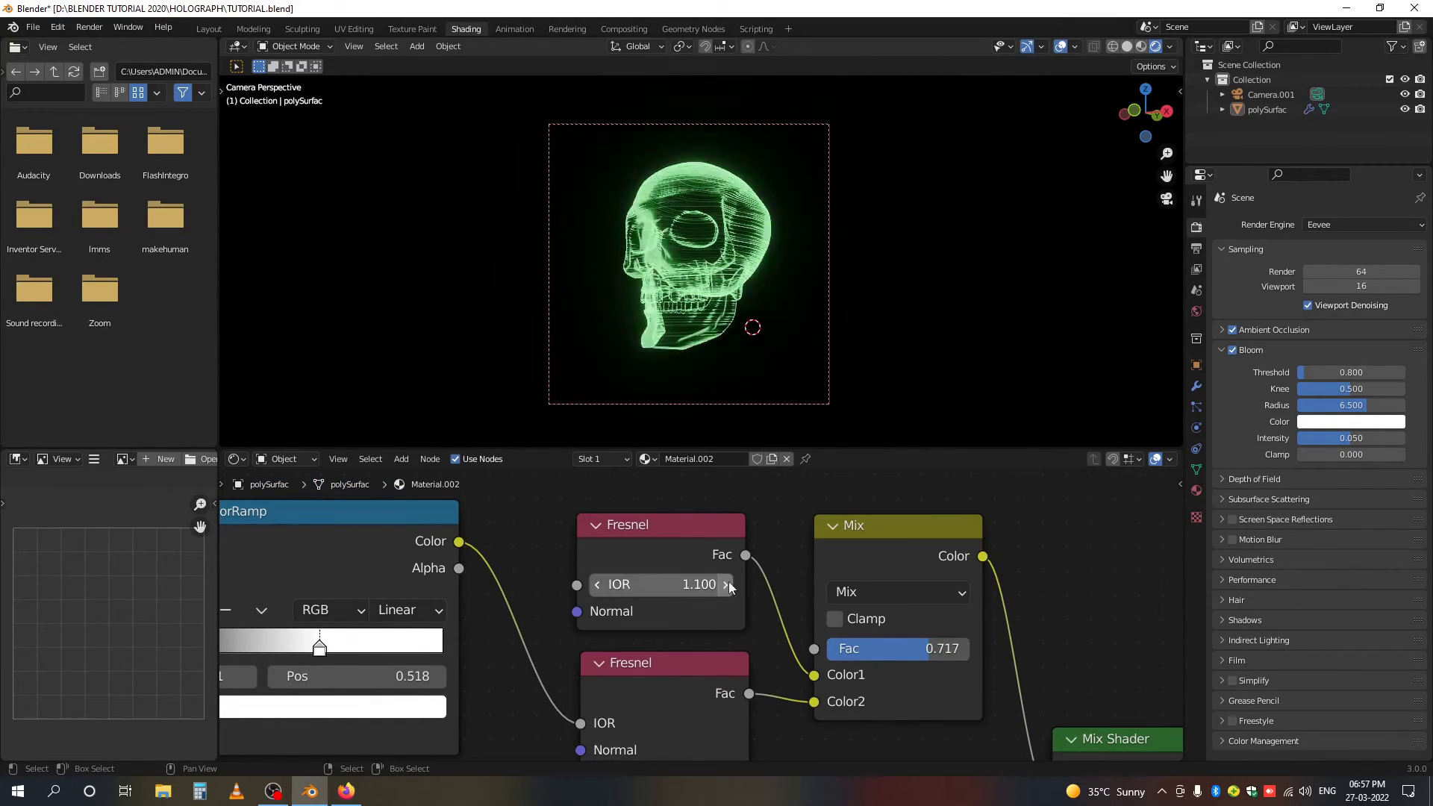
{"action": "mouse_move", "coordinate": [929, 648]}
{"action": "left_mouse_down"}
{"action": "mouse_move", "coordinate": [950, 648]}
{"action": "mouse_move", "coordinate": [827, 648]}
{"action": "mouse_move", "coordinate": [940, 648]}
{"action": "left_mouse_up"}
Set the upper Fresnel's IOR to 1.05 and the MixRGB node's factor to 0.
{"action": "left_click", "coordinate": [662, 593]}
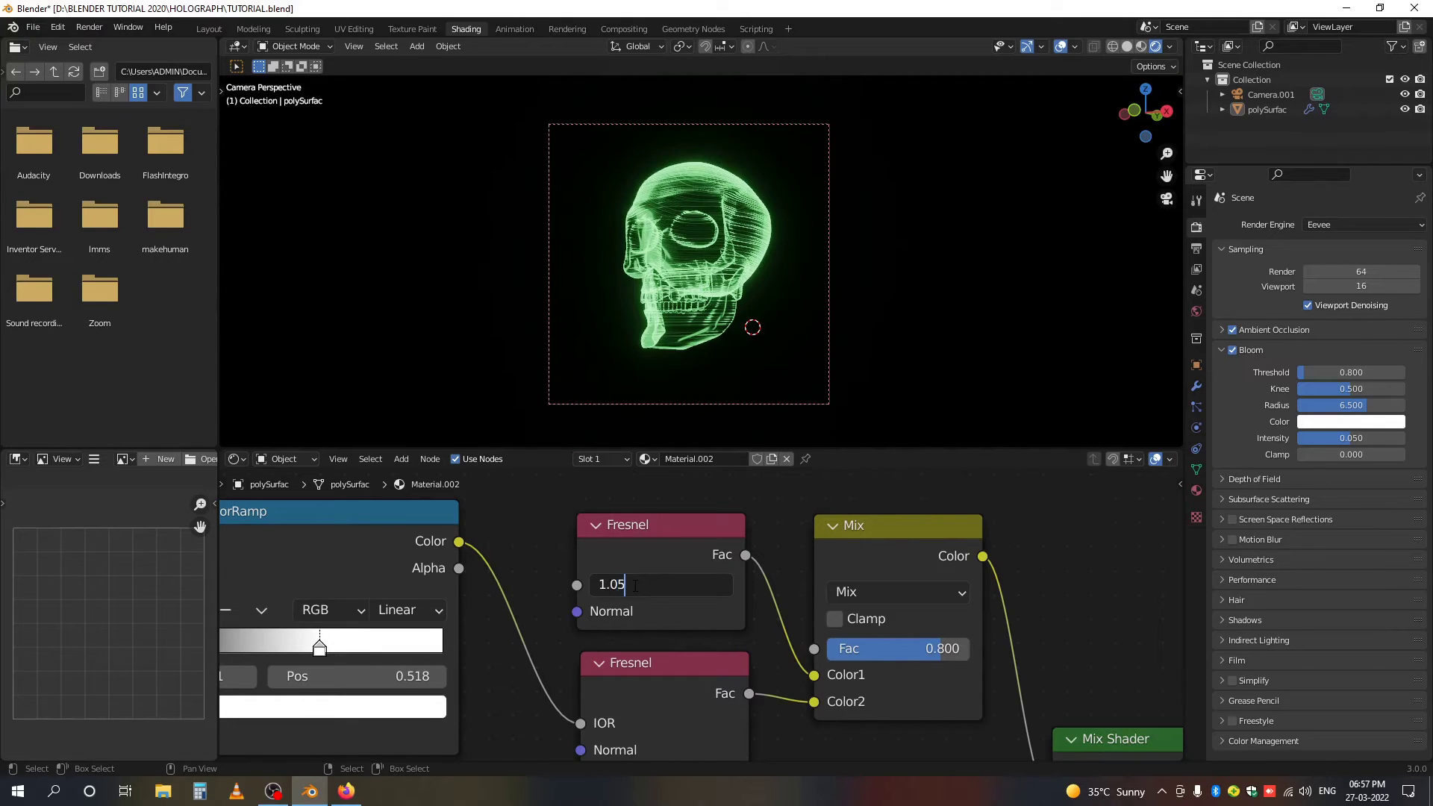
{"action": "key", "text": "Return"}
{"action": "left_click_drag", "start_coordinate": [872, 650], "coordinate": [758, 649]}
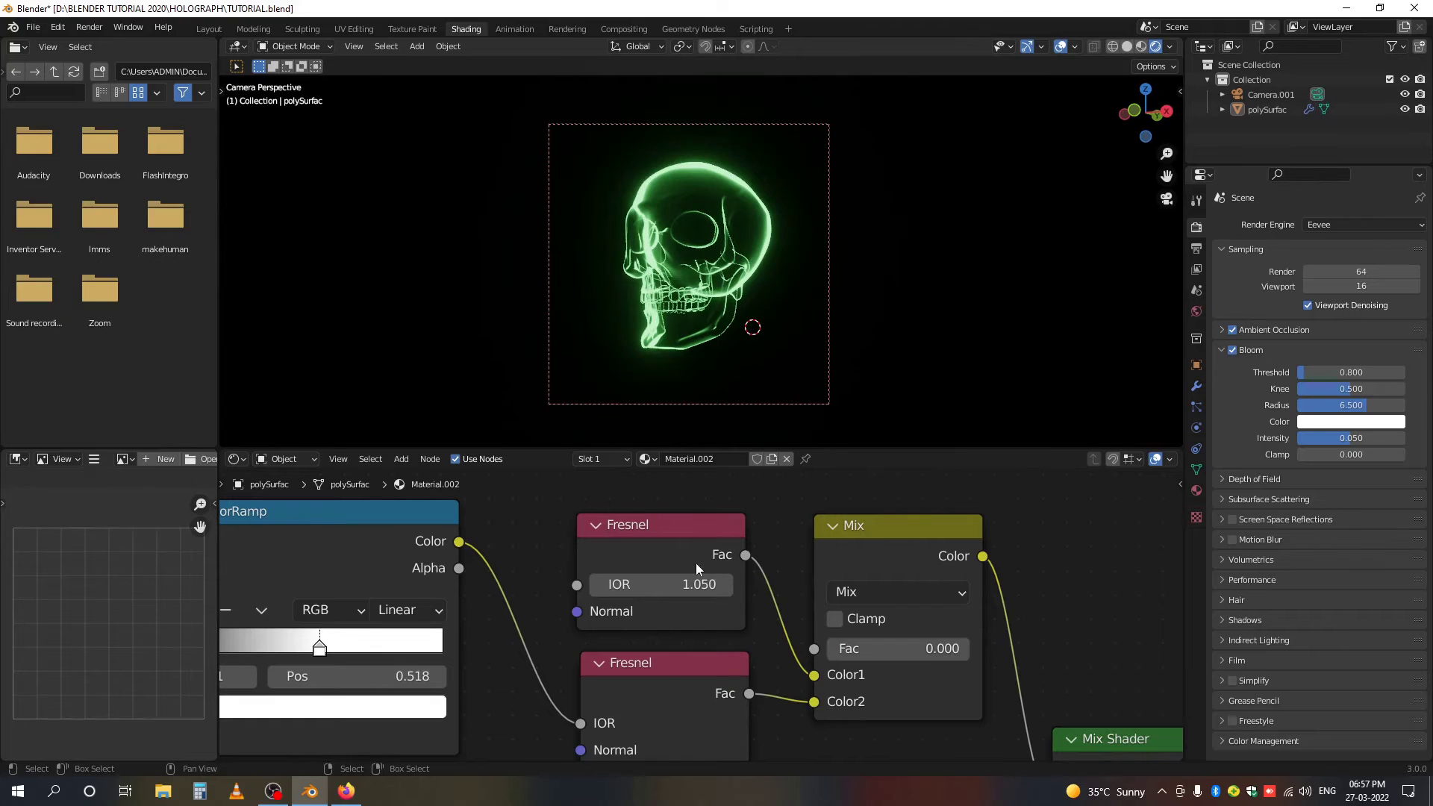
Set the upper Fresnel's IOR to 1.01 and the MixRGB node's factor to 0.408.
{"action": "left_click", "coordinate": [661, 585]}
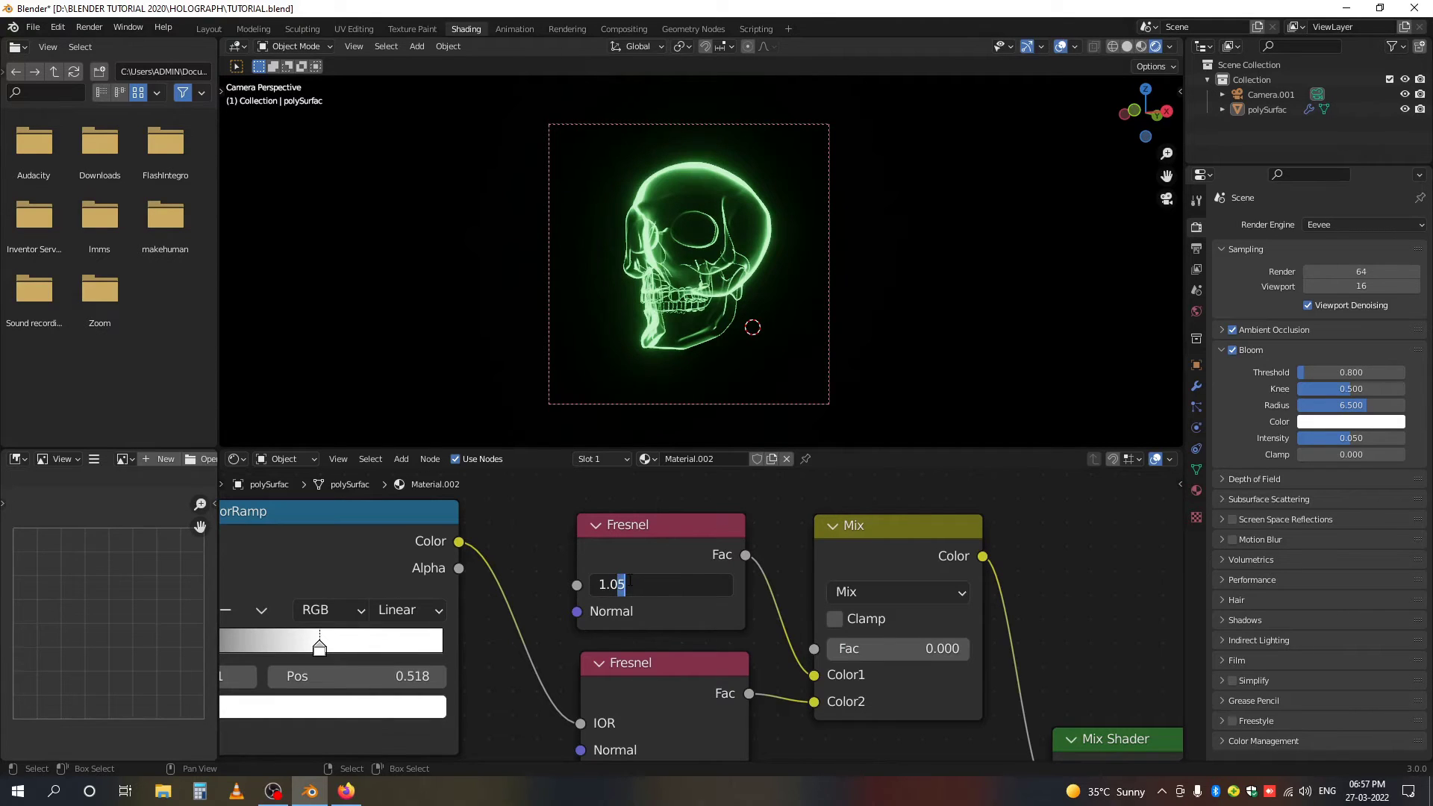
{"action": "type", "text": "1.01"}
{"action": "key", "text": "Return"}
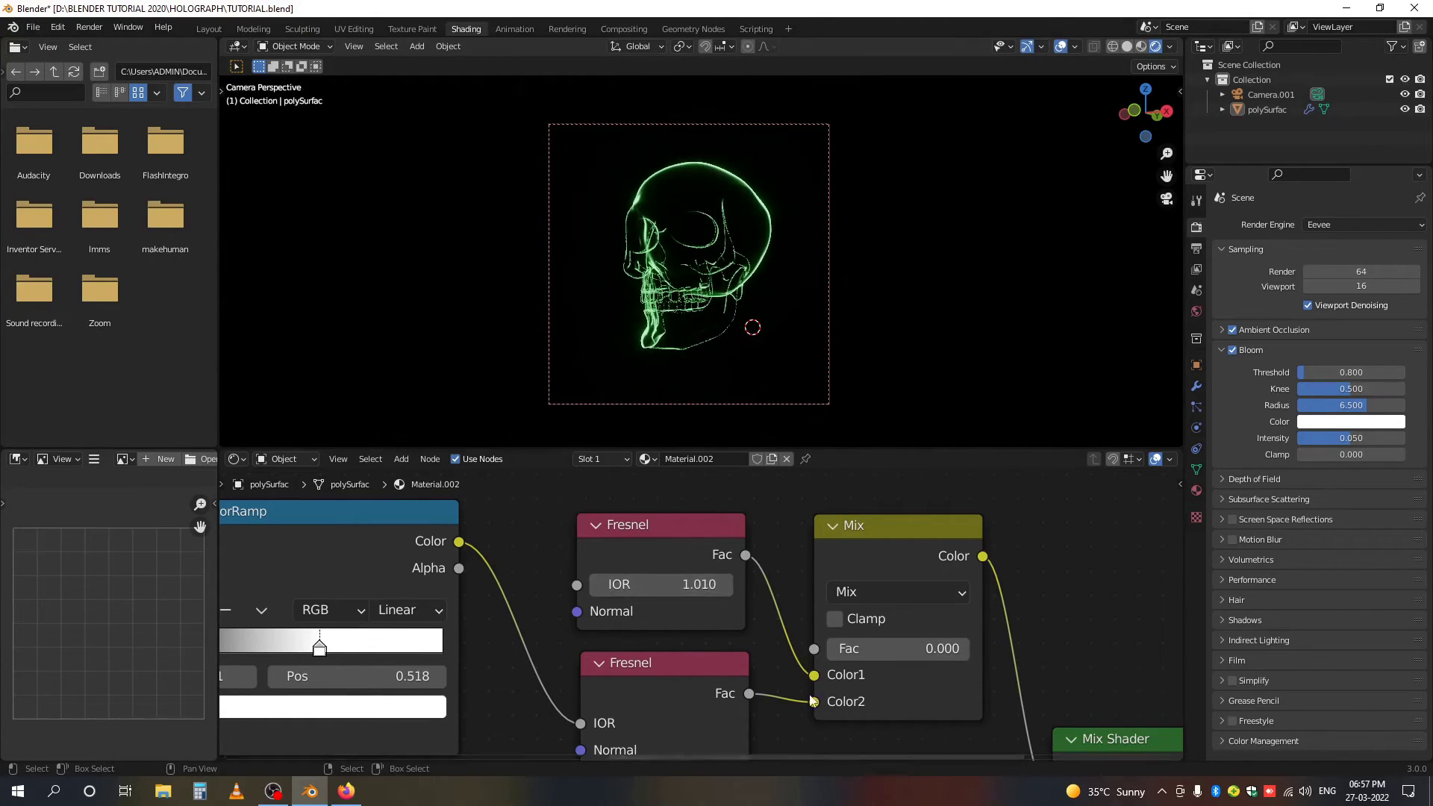
{"action": "mouse_move", "coordinate": [837, 649]}
{"action": "left_mouse_down"}
{"action": "mouse_move", "coordinate": [942, 649]}
{"action": "mouse_move", "coordinate": [889, 649]}
{"action": "left_mouse_up"}
Examine the node network and the skull's hologram effect from other angles, ending in the camera view.
{"action": "scroll", "coordinate": [732, 246], "scroll_direction": "up", "scroll_amount": 3}
{"action": "scroll", "coordinate": [646, 239], "scroll_direction": "down", "scroll_amount": 3}
{"action": "scroll", "coordinate": [670, 212], "scroll_direction": "up", "scroll_amount": 2}
{"action": "scroll", "coordinate": [670, 212], "scroll_direction": "down", "scroll_amount": 2}
{"action": "scroll", "coordinate": [739, 554], "scroll_direction": "down", "scroll_amount": 2}
{"action": "scroll", "coordinate": [786, 554], "scroll_direction": "down", "scroll_amount": 3}
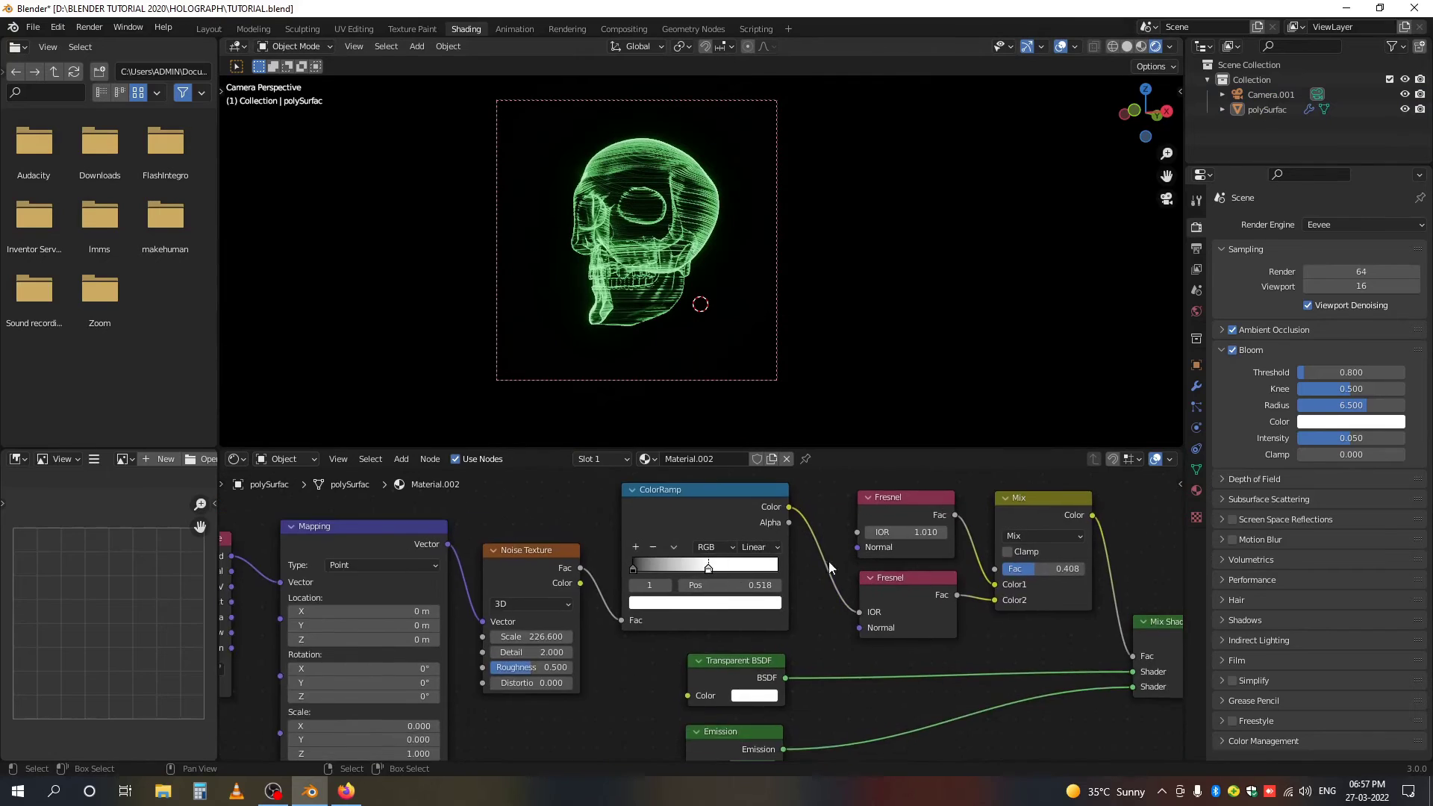
{"action": "scroll", "coordinate": [690, 218], "scroll_direction": "up", "scroll_amount": 3}
{"action": "middle_click_drag", "start_coordinate": [690, 218], "coordinate": [758, 325]}
{"action": "scroll", "coordinate": [695, 246], "scroll_direction": "down", "scroll_amount": 6}
{"action": "scroll", "coordinate": [665, 243], "scroll_direction": "up", "scroll_amount": 4}
{"action": "right_click", "coordinate": [664, 243]}
{"action": "key", "text": "ctrl+alt+KP_0"}
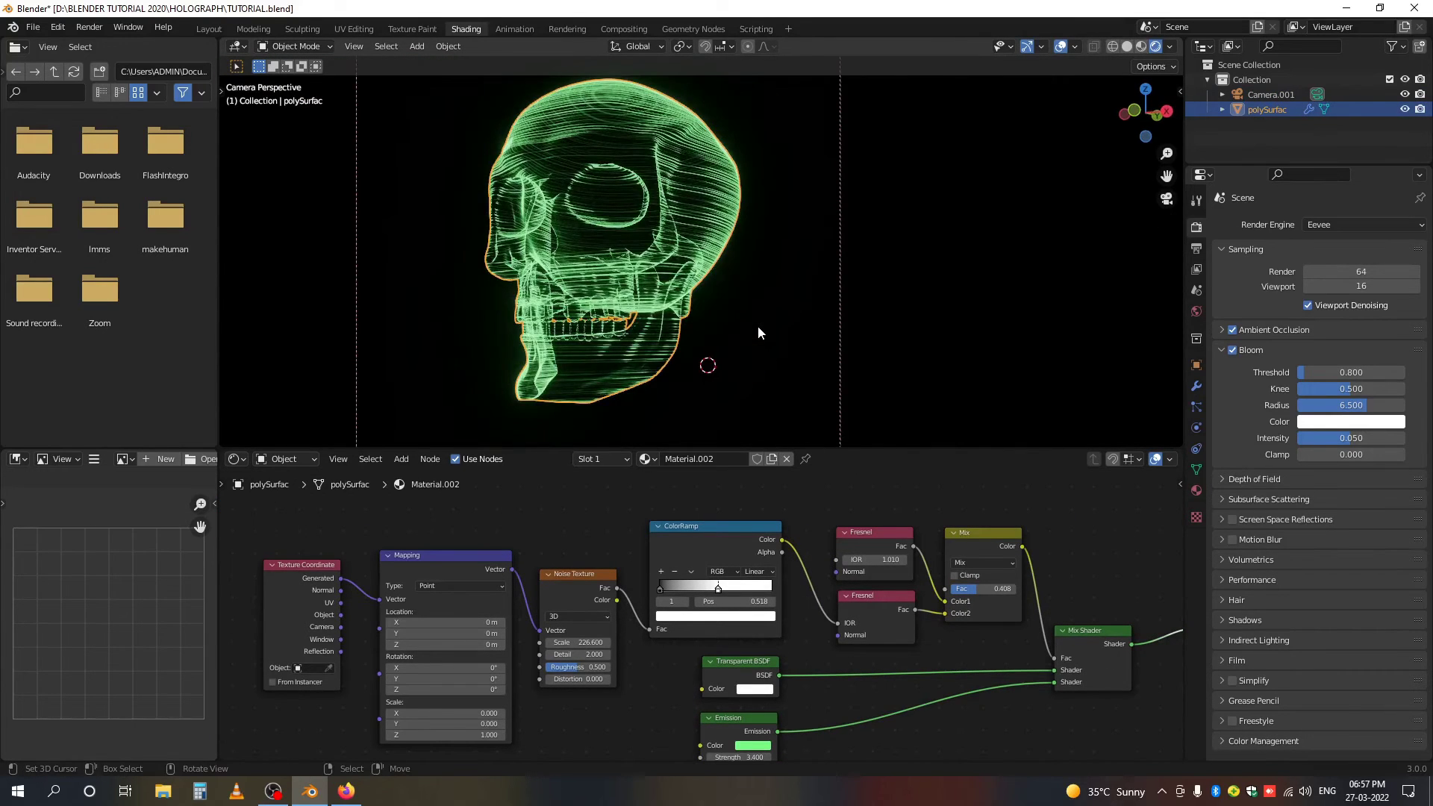
Drive the Mapping node's Z location with #frame/100 and play the animation.
{"action": "scroll", "coordinate": [504, 629], "scroll_direction": "up", "scroll_amount": 3}
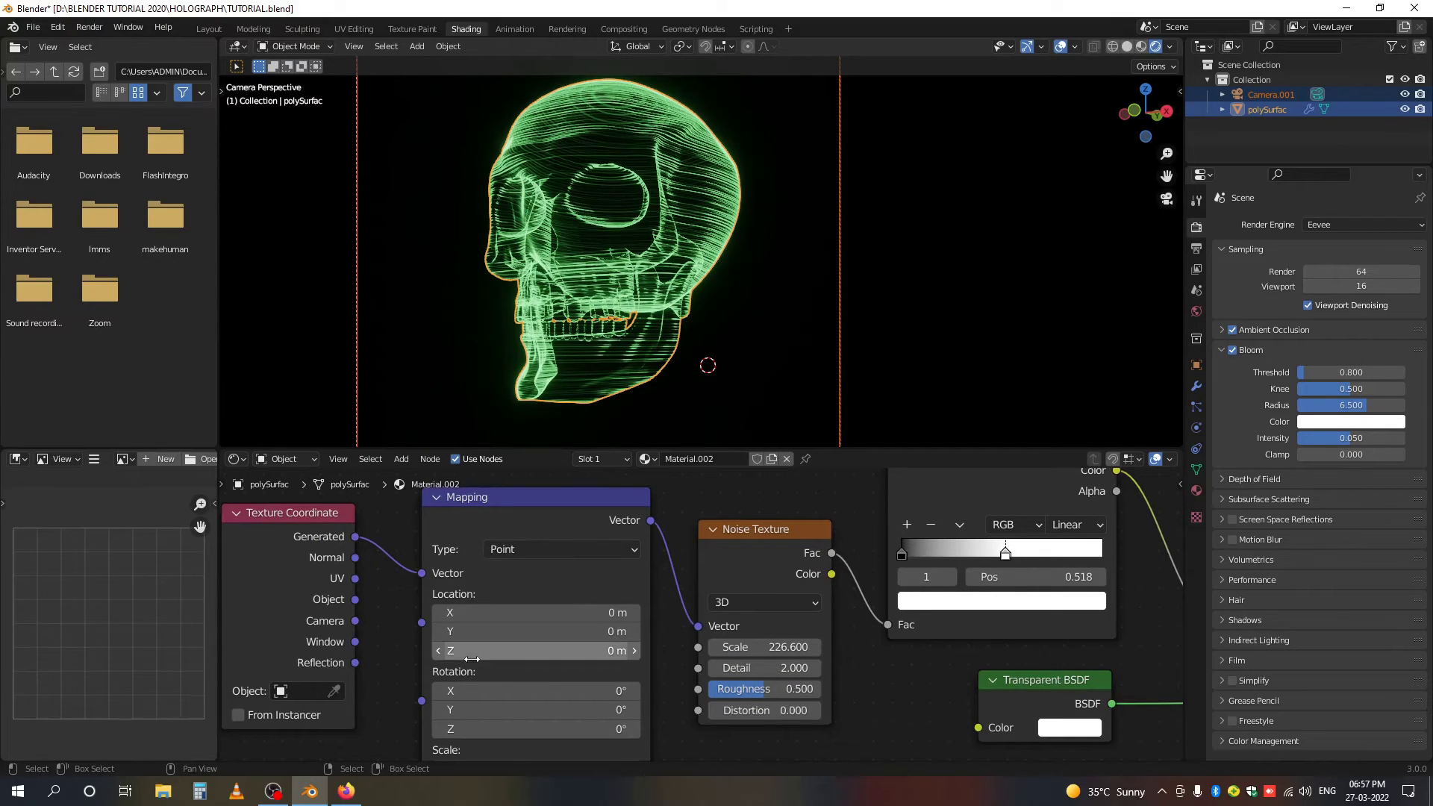
{"action": "mouse_move", "coordinate": [470, 651]}
{"action": "left_mouse_down"}
{"action": "mouse_move", "coordinate": [556, 651]}
{"action": "mouse_move", "coordinate": [478, 654]}
{"action": "left_mouse_up"}
{"action": "left_click", "coordinate": [478, 654]}
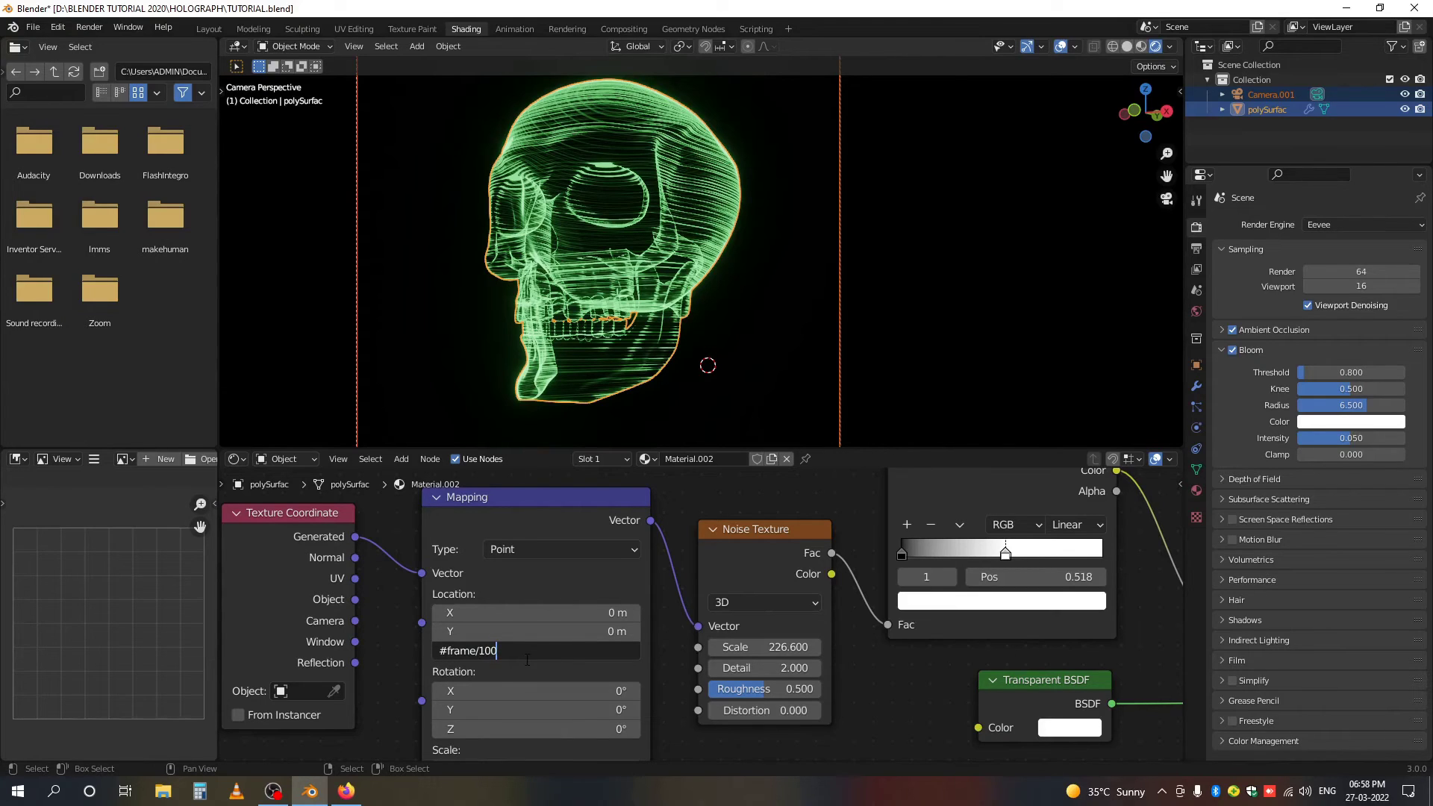
{"action": "key", "text": "Return"}
{"action": "key", "text": "space"}
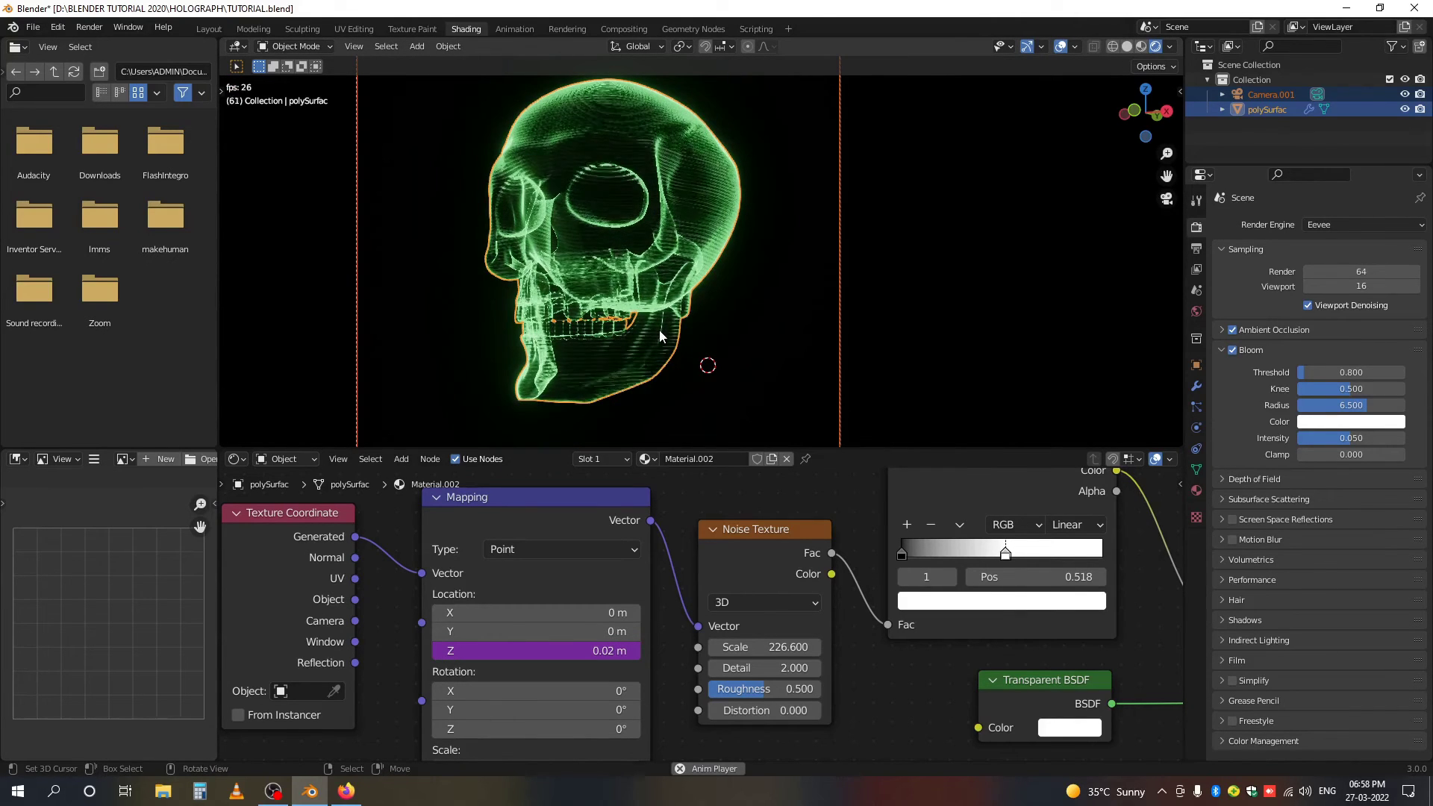
Stop playback and drive the Mapping node's Y location with #frame/10.
{"action": "key", "text": "space"}
{"action": "double_click", "coordinate": [539, 631]}
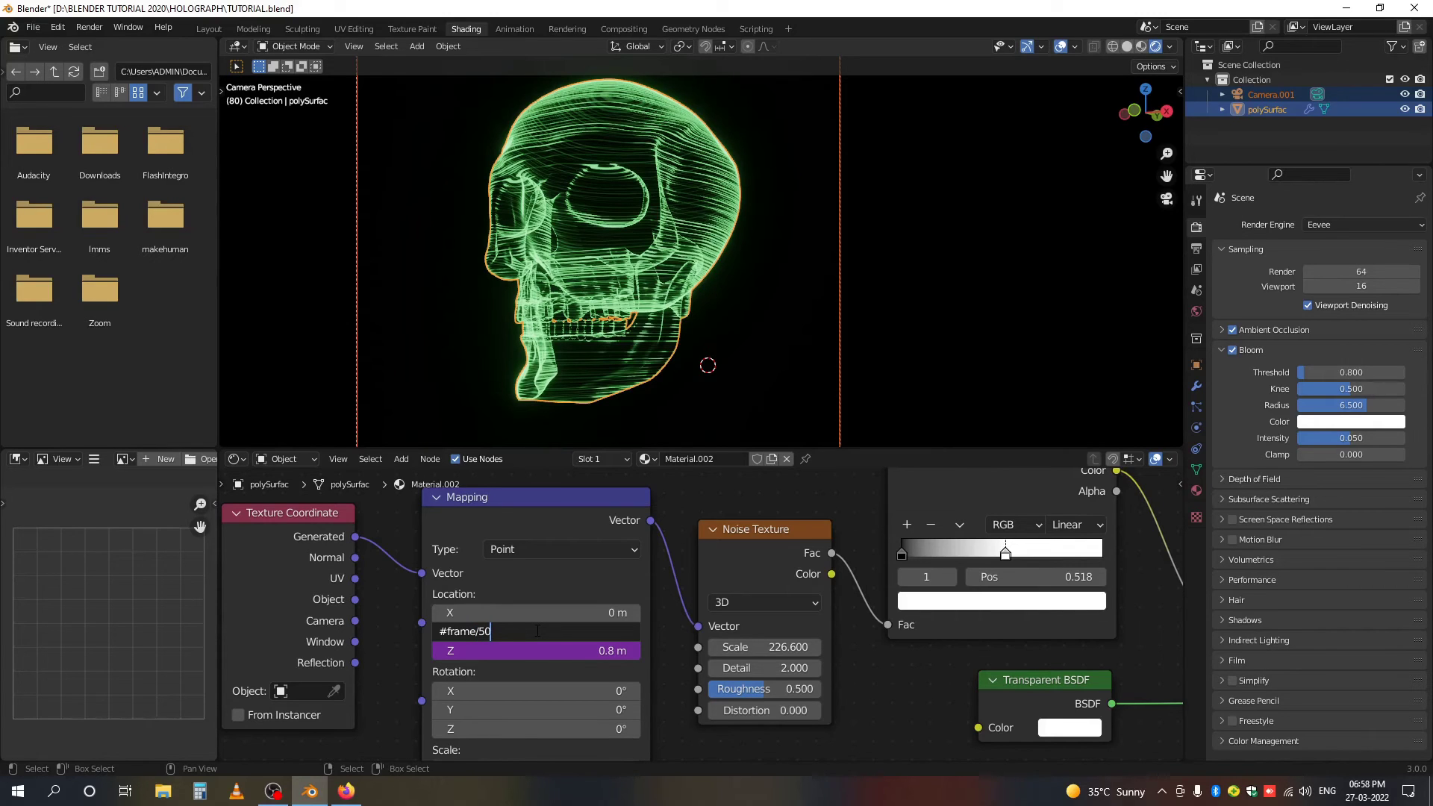
{"action": "key", "text": "Return"}
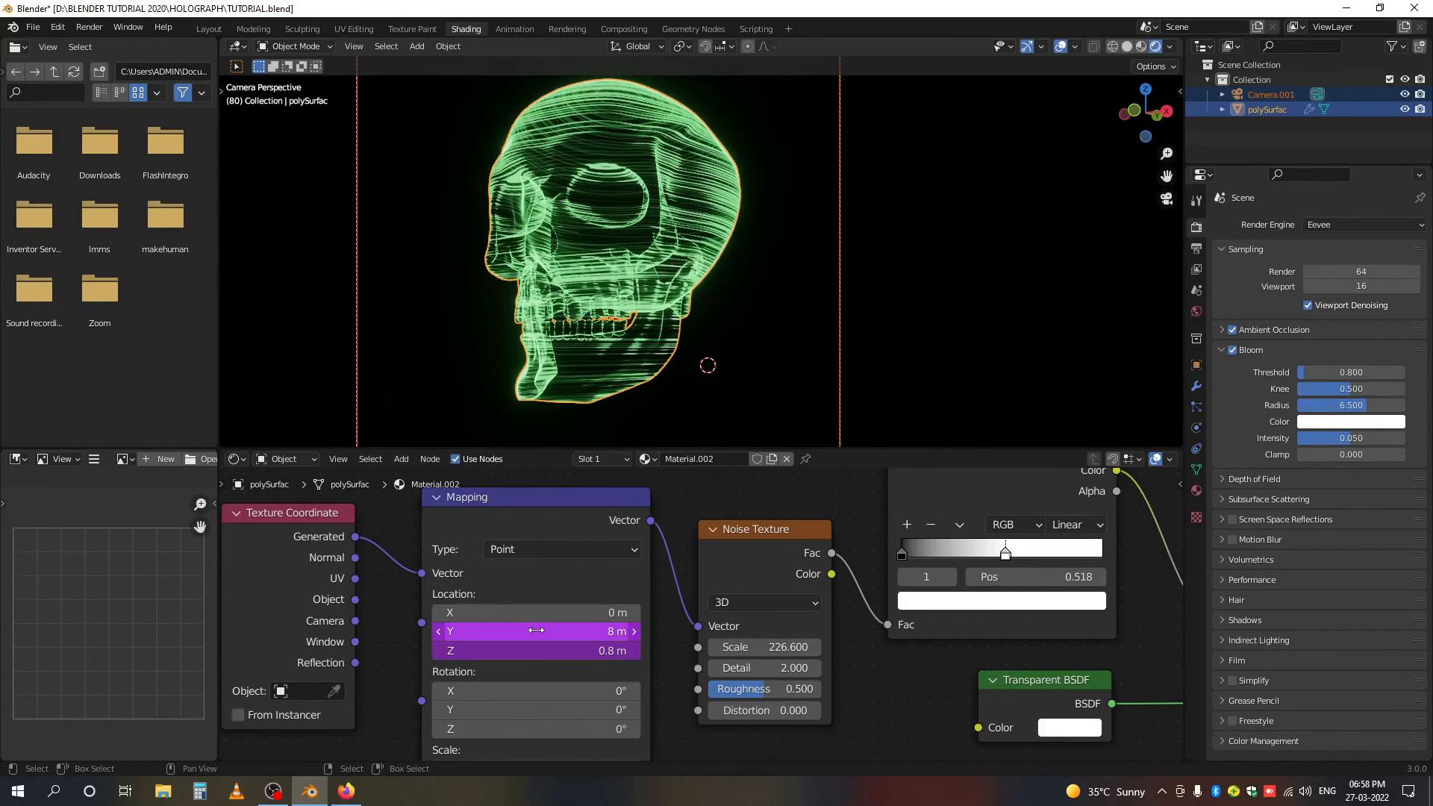
Play the animation and examine the moving scan lines on the skull from another angle in a maximized viewport.
{"action": "key", "text": "space"}
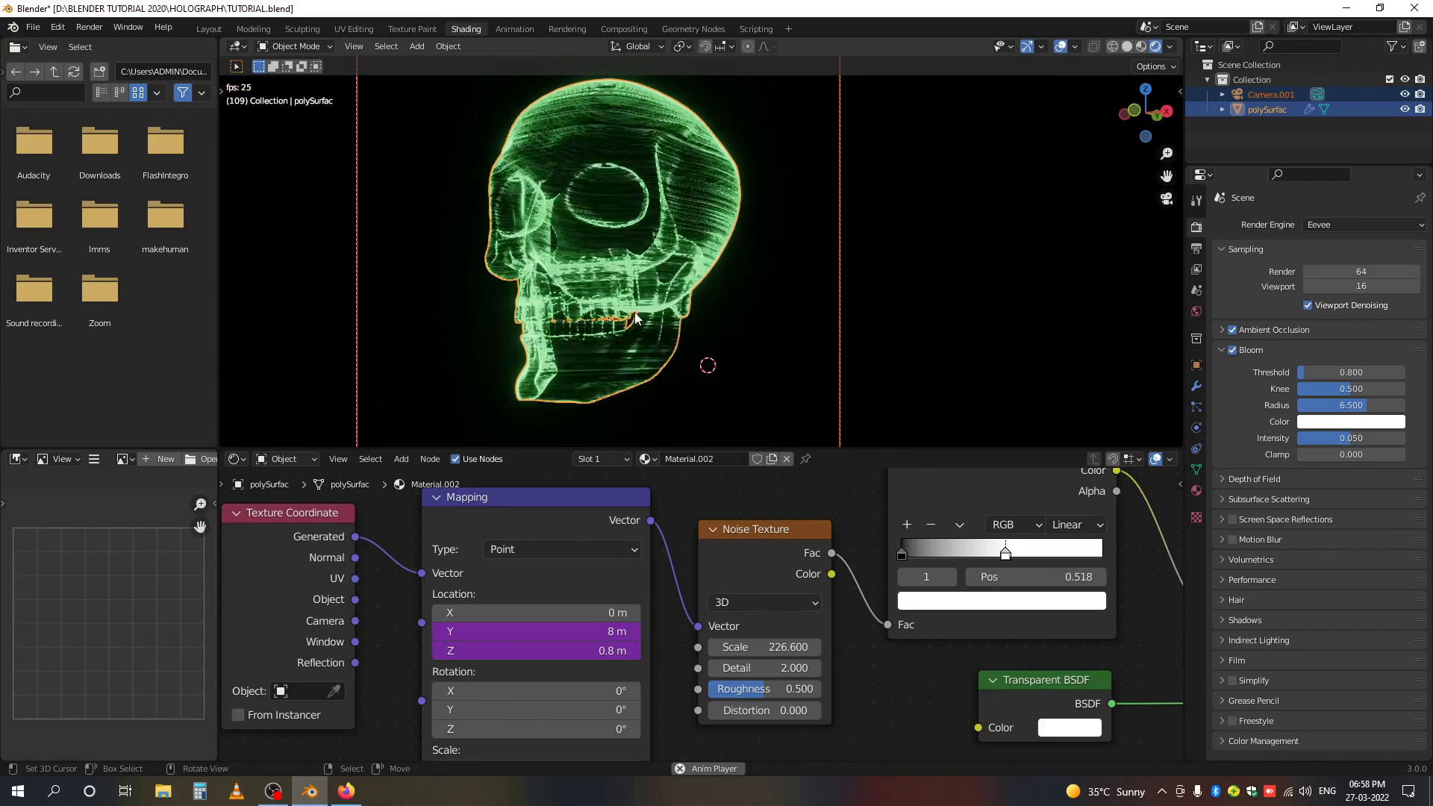
{"action": "left_click", "coordinate": [713, 374]}
{"action": "key", "text": "alt+a"}
{"action": "middle_click_drag", "start_coordinate": [701, 292], "coordinate": [776, 304]}
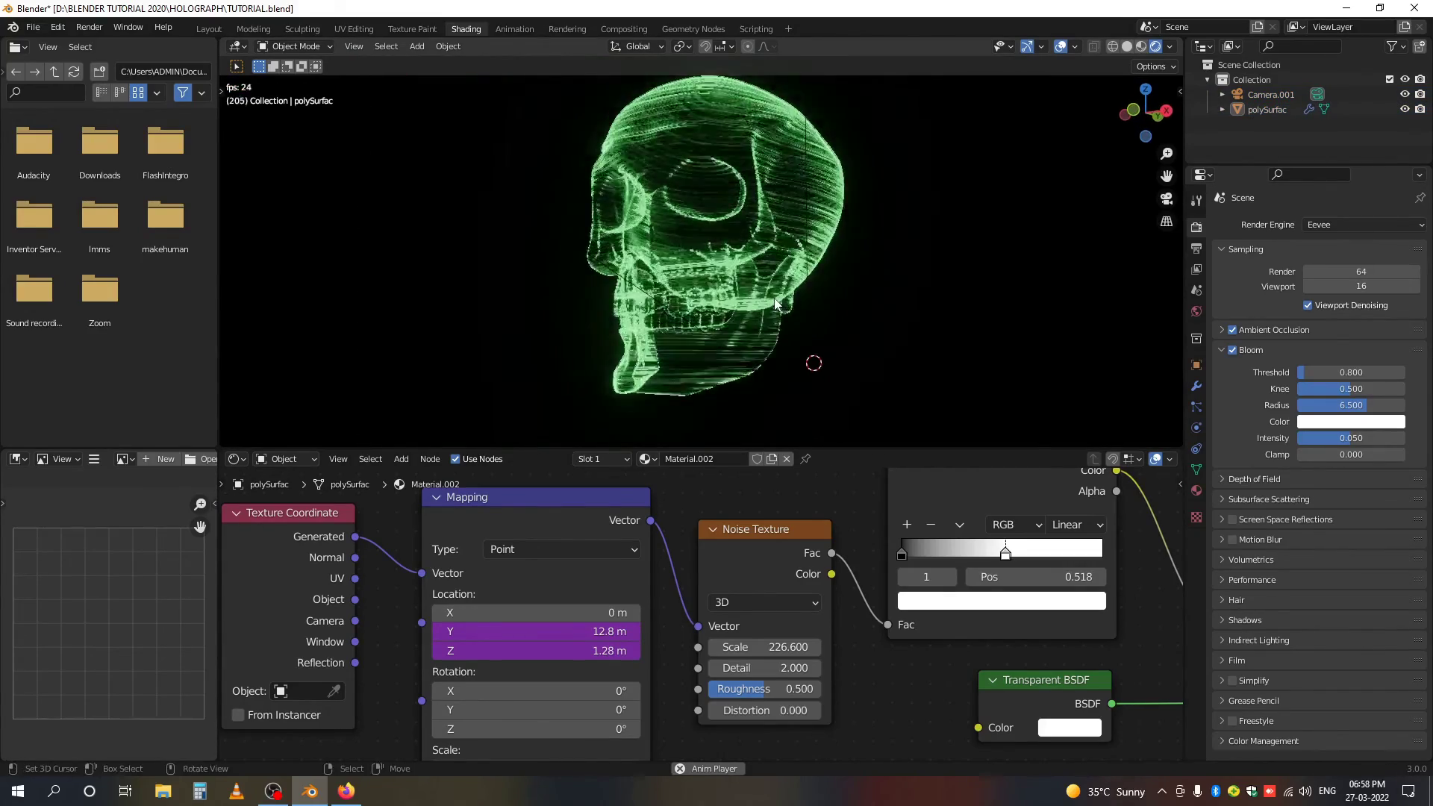
{"action": "key", "text": "ctrl+space"}
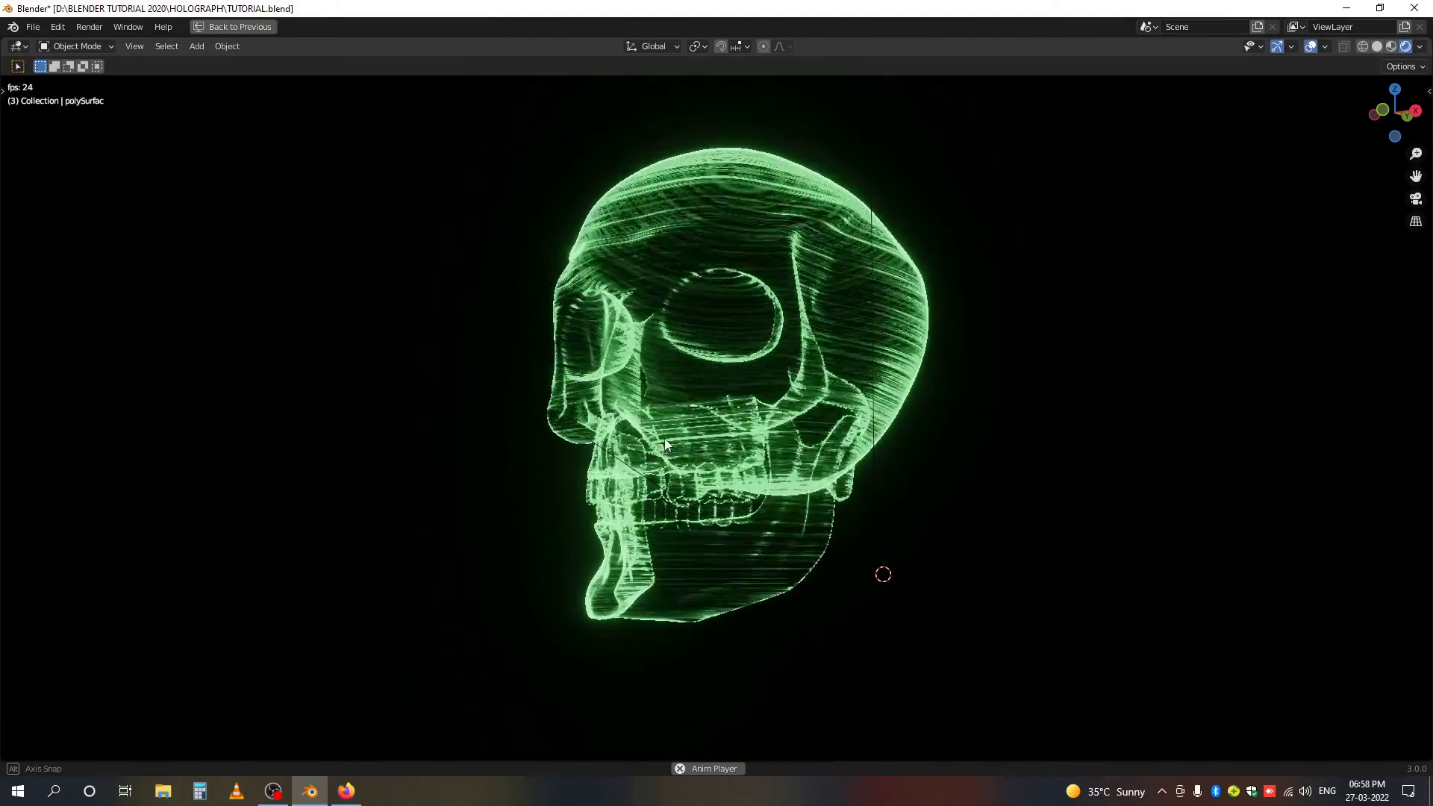
{"action": "key", "text": "ctrl+space"}
{"action": "scroll", "coordinate": [610, 580], "scroll_direction": "down", "scroll_amount": 4}
{"action": "key", "text": "space"}
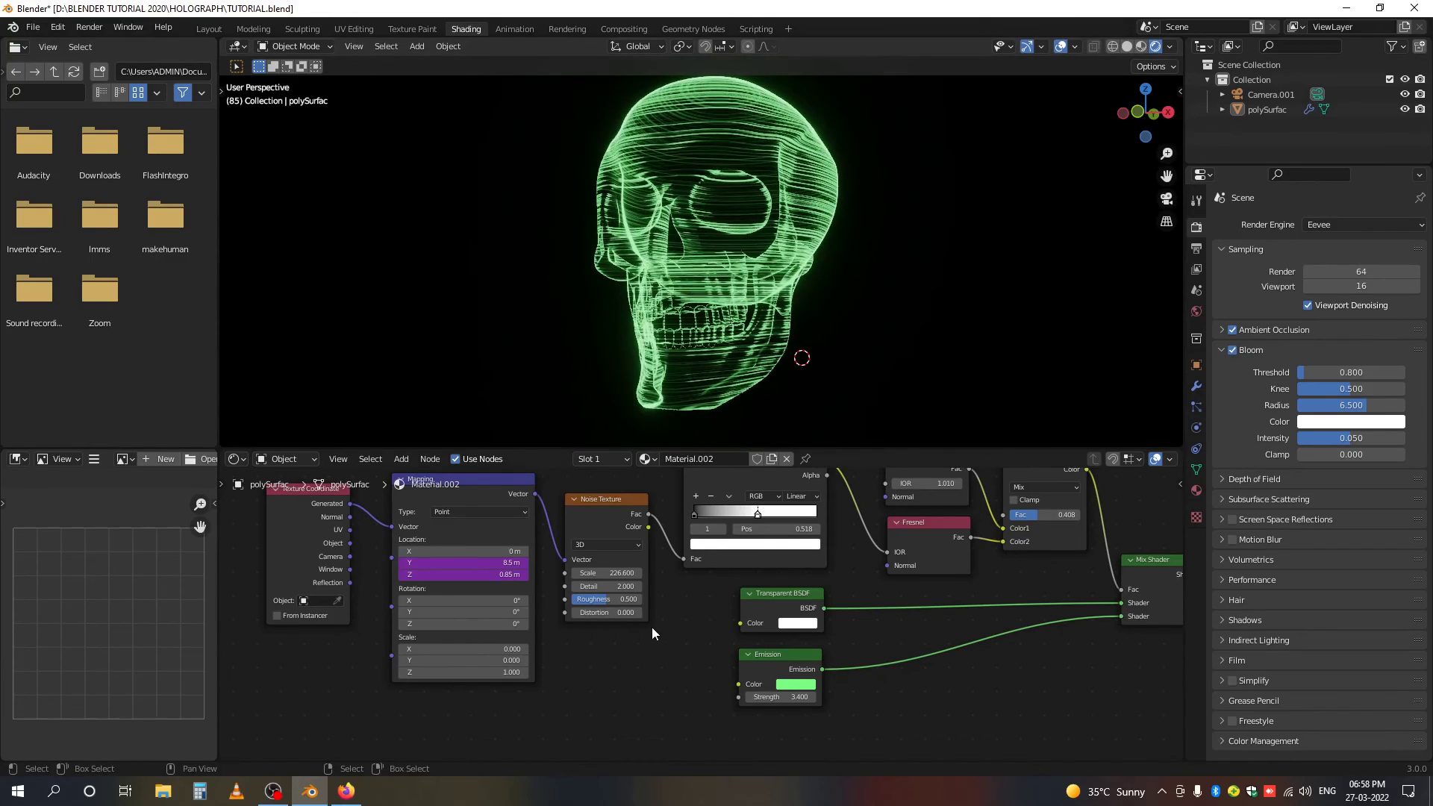
Examine the complete hologram node network from Texture Coordinate to Material Output in a maximized shader editor.
{"action": "key", "text": "ctrl+space"}
{"action": "scroll", "coordinate": [660, 630], "scroll_direction": "down", "scroll_amount": 4}
{"action": "scroll", "coordinate": [685, 539], "scroll_direction": "down", "scroll_amount": 2}
{"action": "middle_click_drag", "start_coordinate": [621, 542], "coordinate": [439, 560]}
{"action": "scroll", "coordinate": [895, 505], "scroll_direction": "down", "scroll_amount": 1}
{"action": "mouse_move", "coordinate": [777, 571]}
{"action": "middle_mouse_down"}
{"action": "mouse_move", "coordinate": [822, 573]}
{"action": "mouse_move", "coordinate": [783, 574]}
{"action": "mouse_move", "coordinate": [793, 562]}
{"action": "middle_mouse_up"}
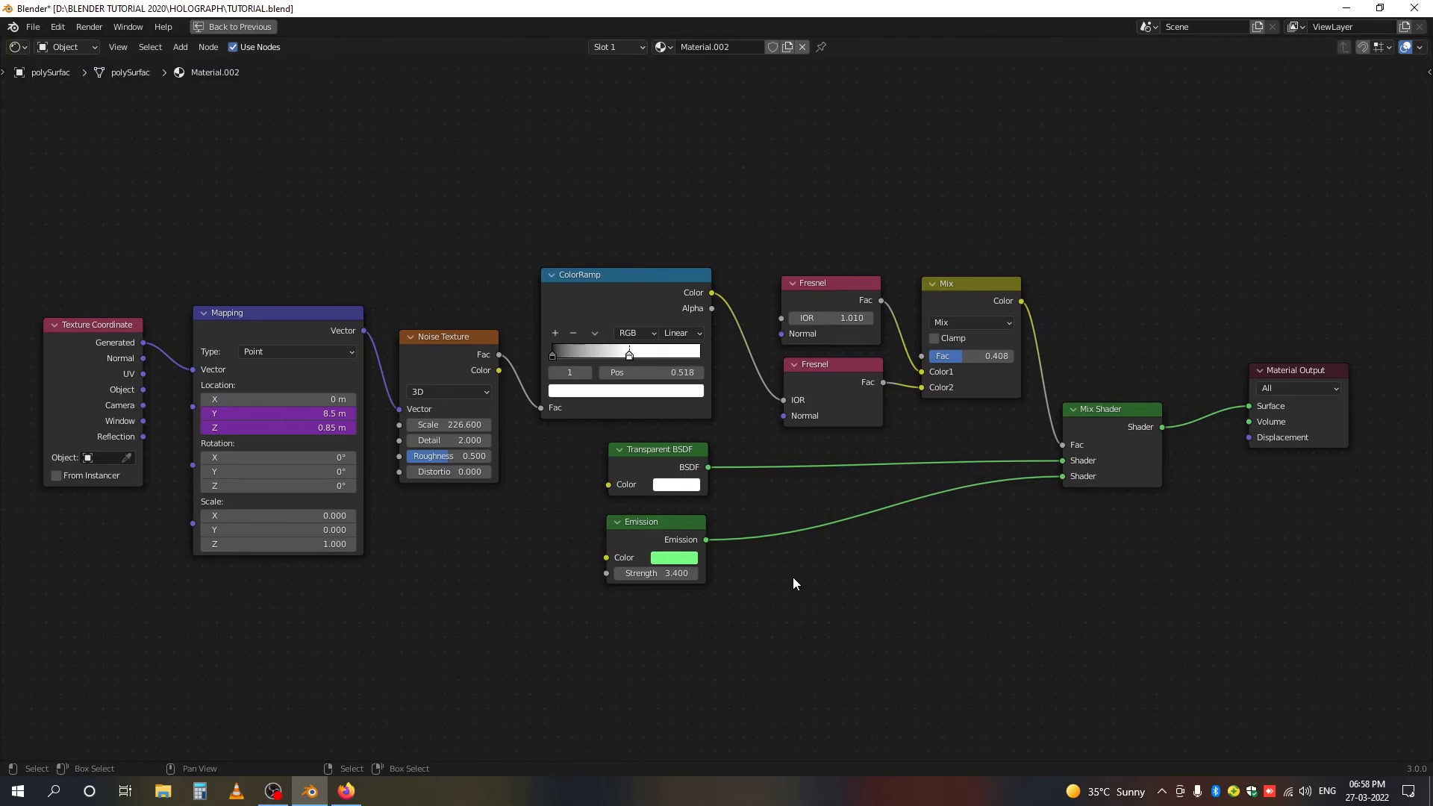
{"action": "key", "text": "ctrl+space"}
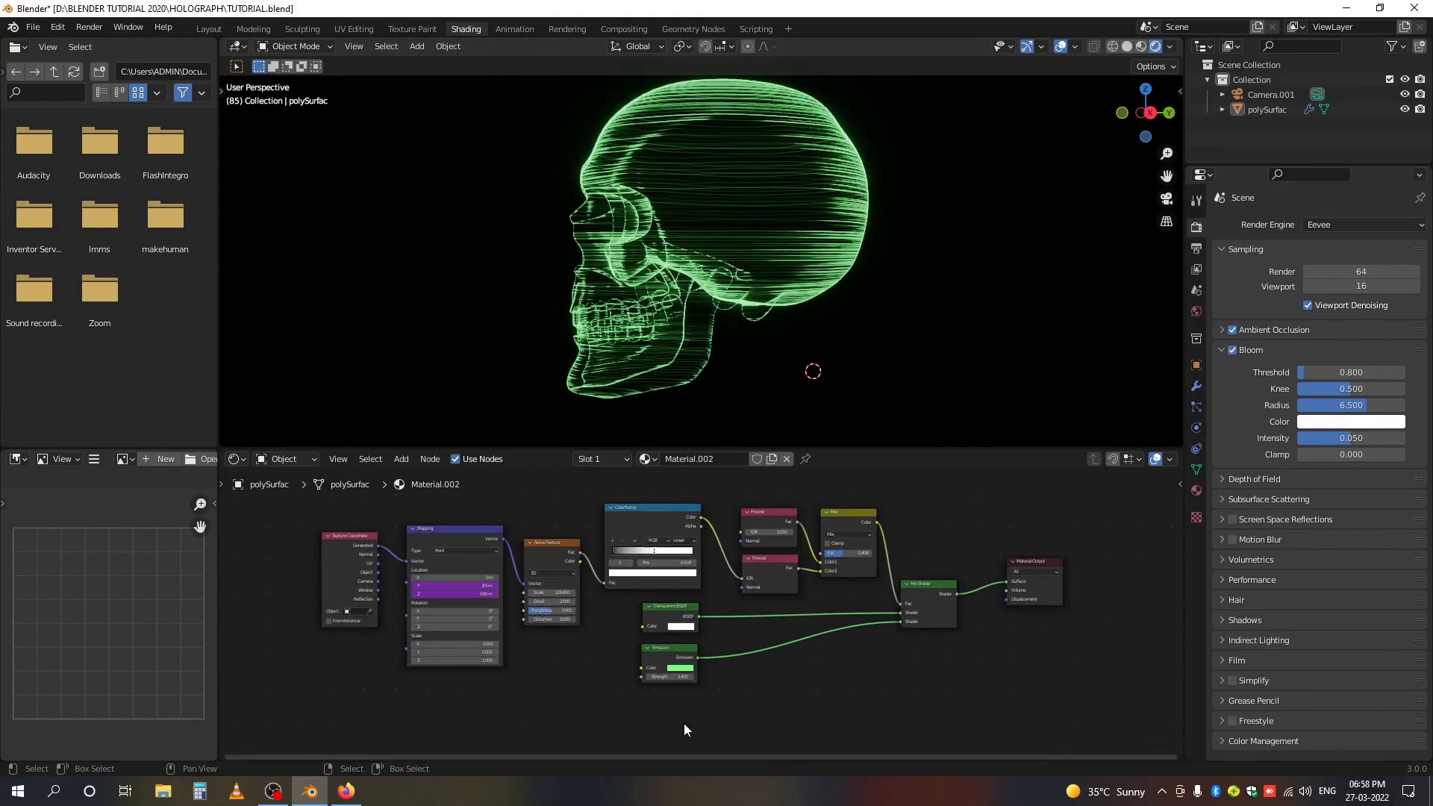
Set the Emission strength to 9.7 and change the Emission color to a more saturated green.
{"action": "scroll", "coordinate": [676, 720], "scroll_direction": "up", "scroll_amount": 2}
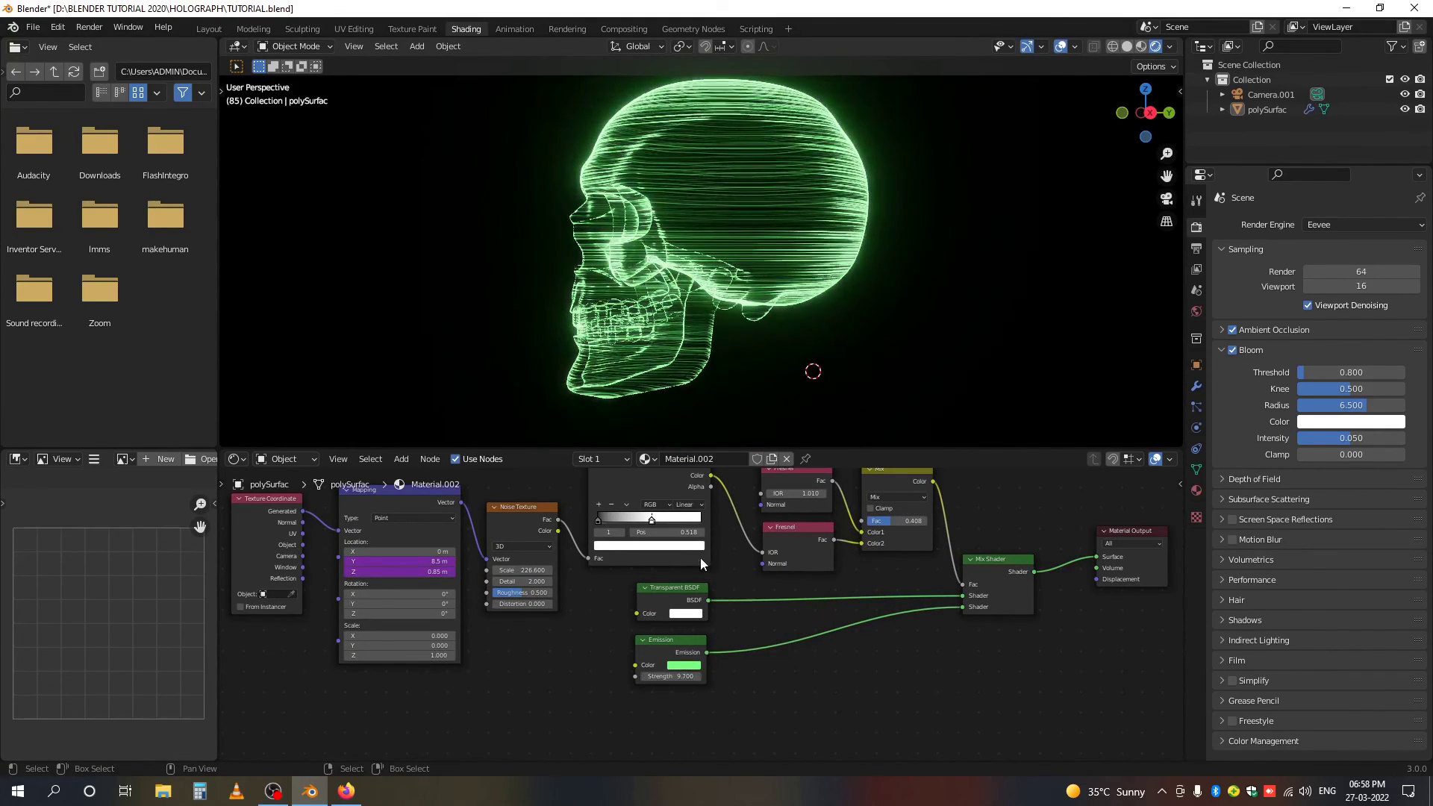
{"action": "scroll", "coordinate": [687, 630], "scroll_direction": "up", "scroll_amount": 1}
{"action": "left_click", "coordinate": [676, 671]}
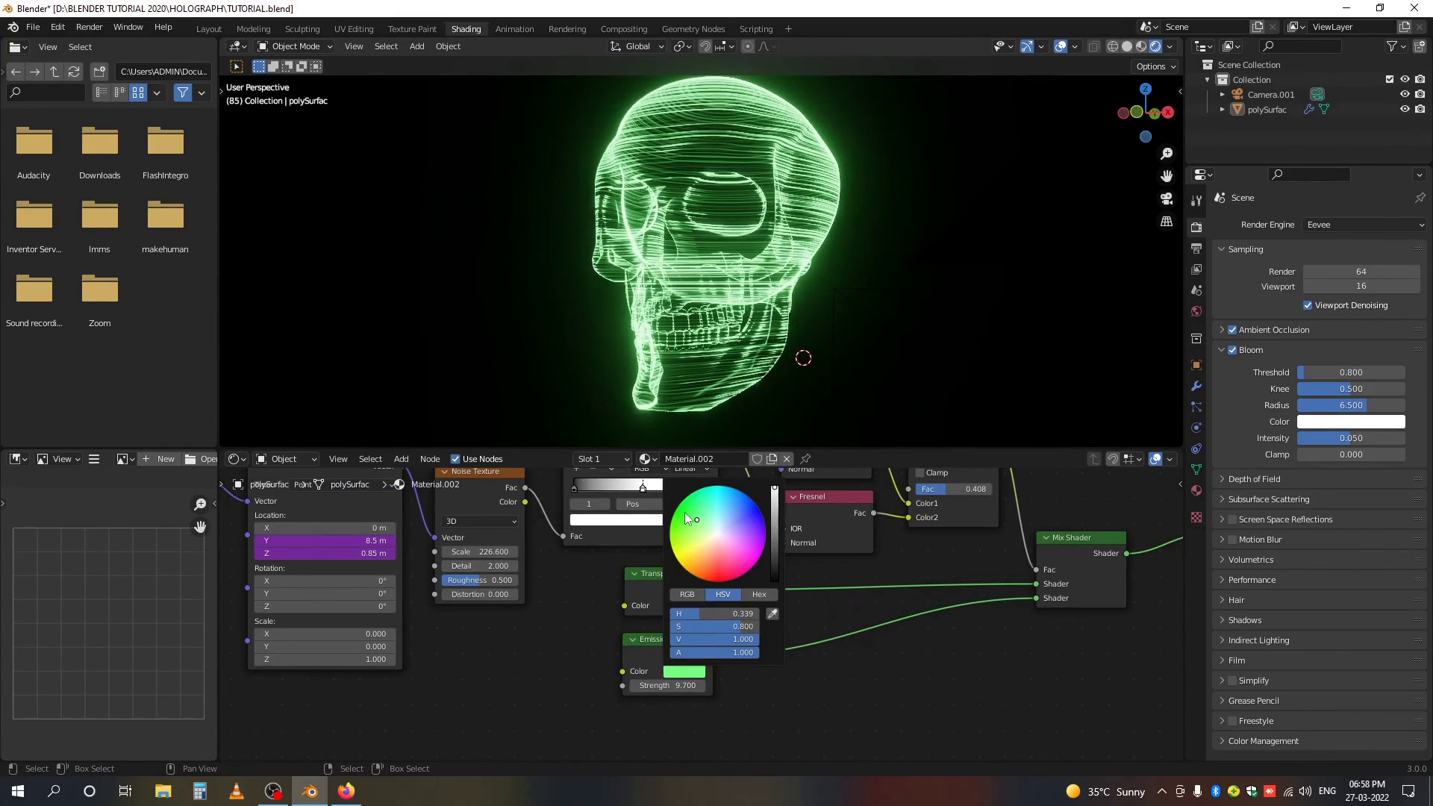
{"action": "left_click", "coordinate": [691, 509]}
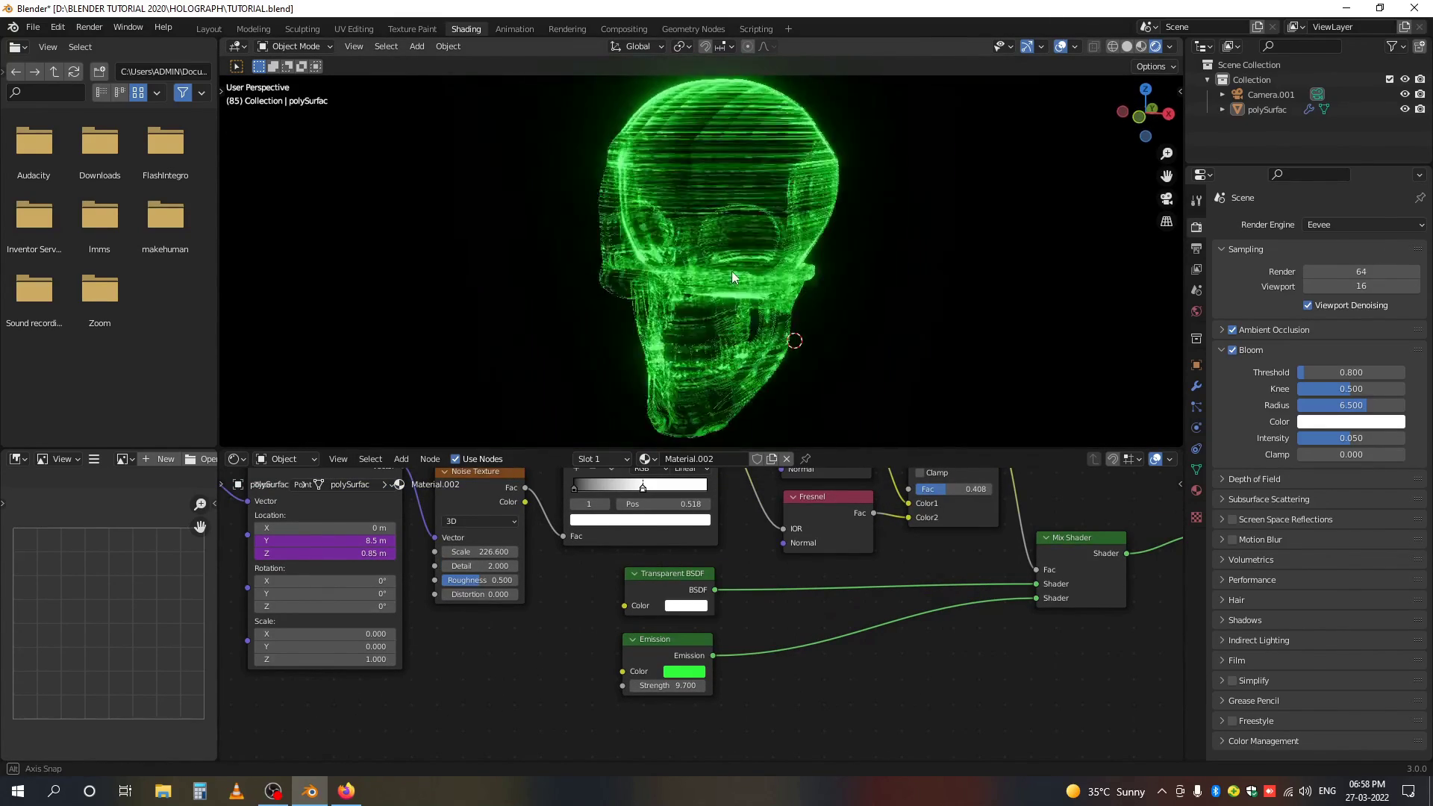
Change the Emission color to a bright blue and view the skull through the camera.
{"action": "left_click", "coordinate": [683, 671]}
{"action": "left_click_drag", "start_coordinate": [719, 527], "coordinate": [741, 499]}
{"action": "middle_click_drag", "start_coordinate": [779, 223], "coordinate": [781, 166]}
{"action": "key", "text": "KP_0"}
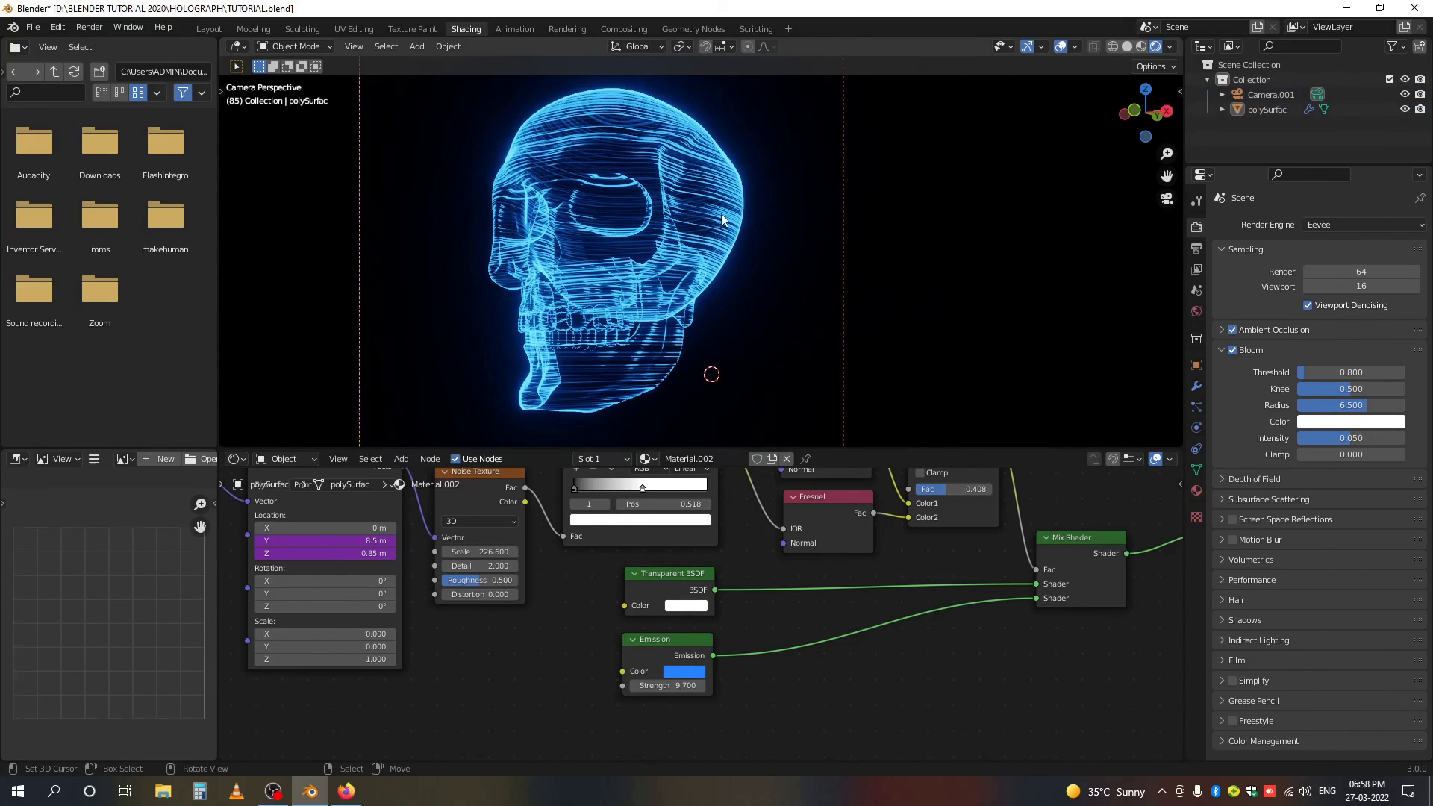